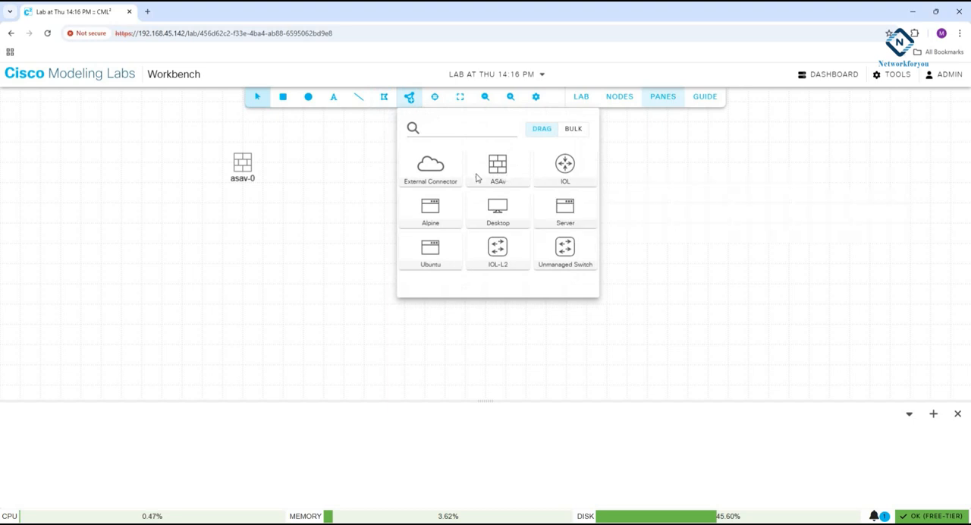
# Add a second ASAv firewall node beside asav-0 and delete that new node again.
pyautogui.moveTo(502, 174); pyautogui.dragTo(370, 167)
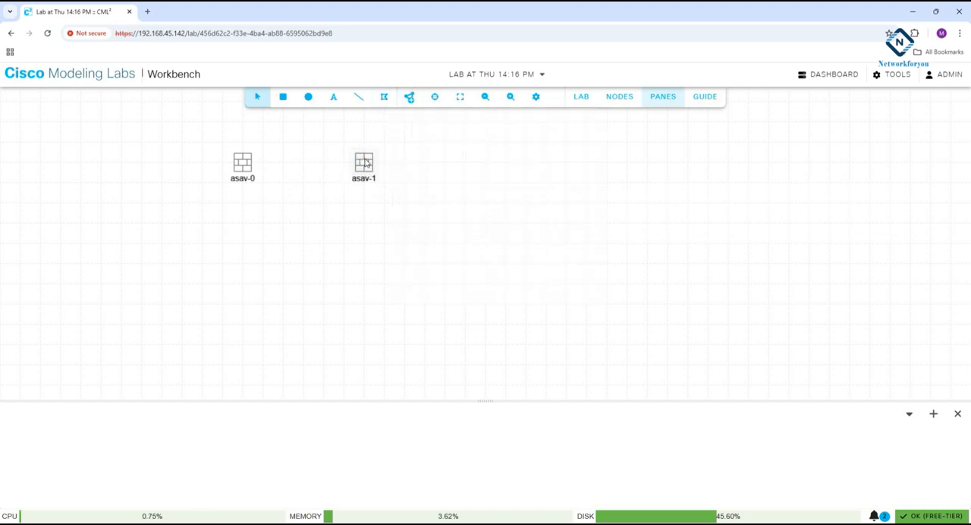
pyautogui.rightClick(244, 169)
pyautogui.click(303, 156)
pyautogui.rightClick(361, 171)
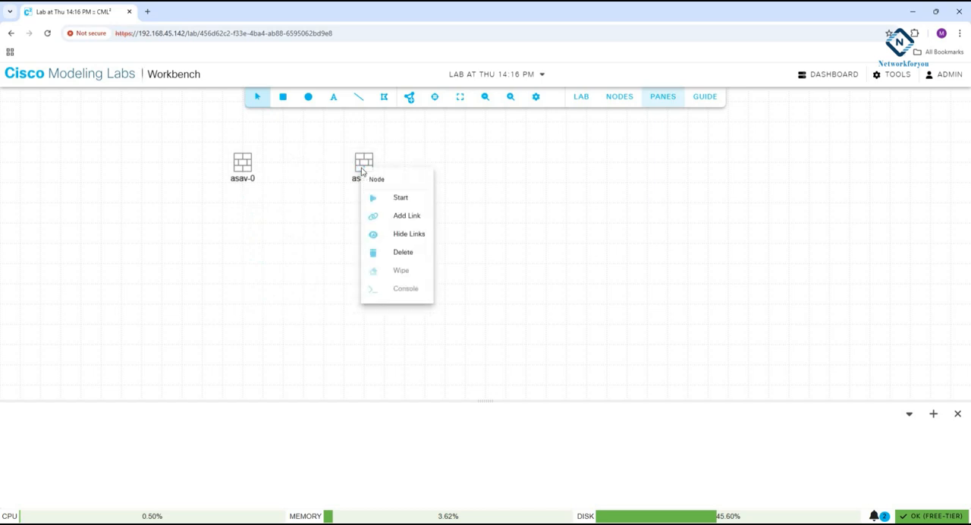
pyautogui.click(385, 252)
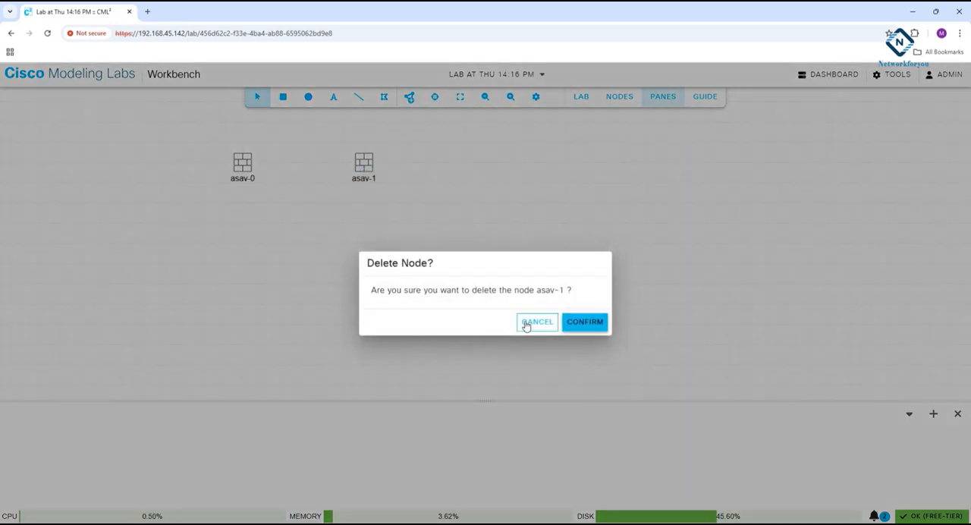
pyautogui.click(579, 324)
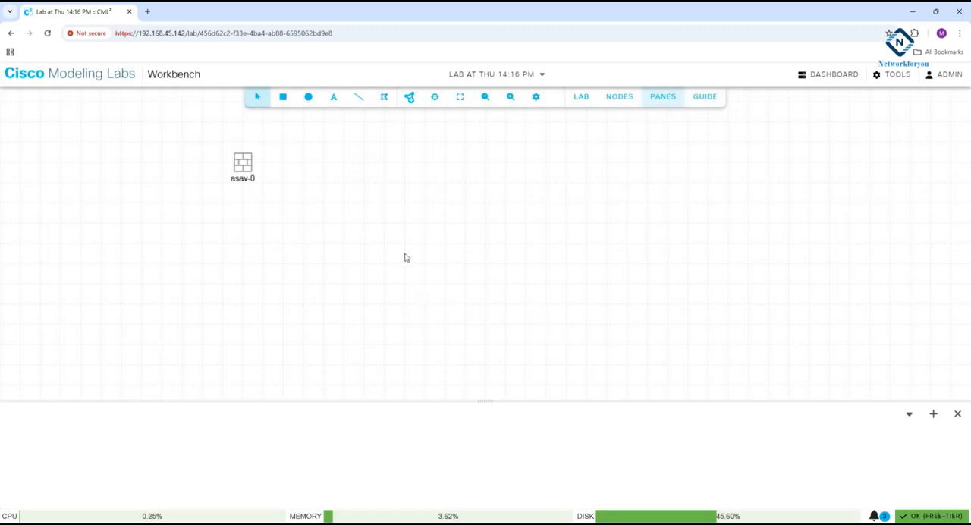
# Rename the asav-0 firewall node as ASA.
pyautogui.click(242, 168)
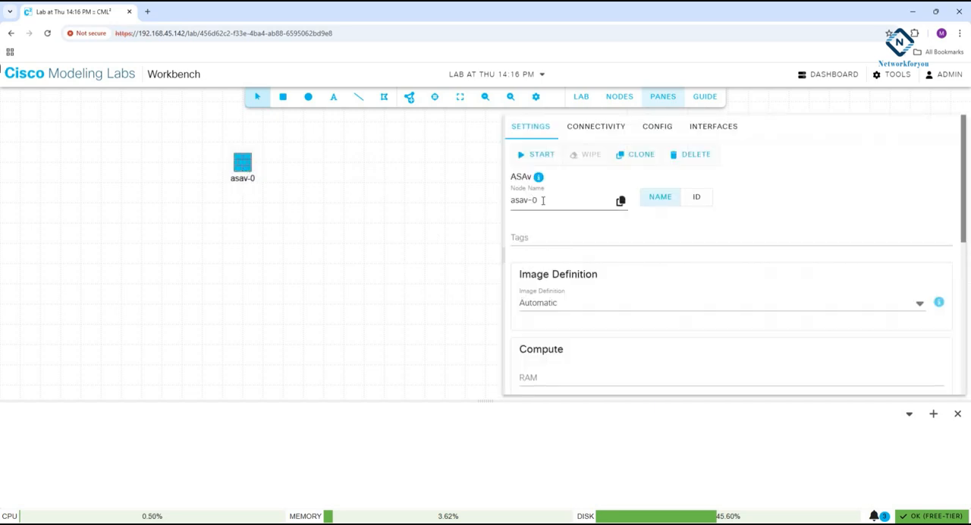
pyautogui.moveTo(542, 200); pyautogui.dragTo(502, 203)
pyautogui.write('AS')
pyautogui.click(603, 220)
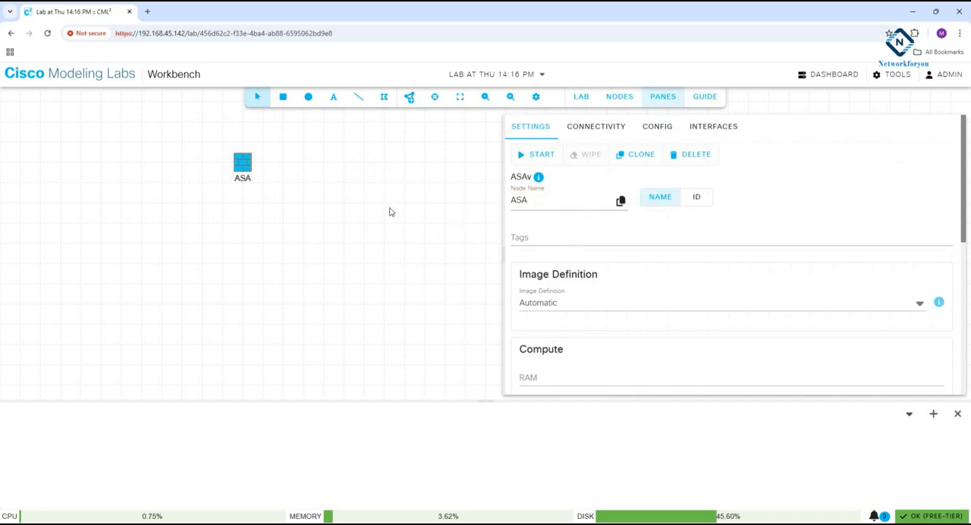
pyautogui.click(336, 208)
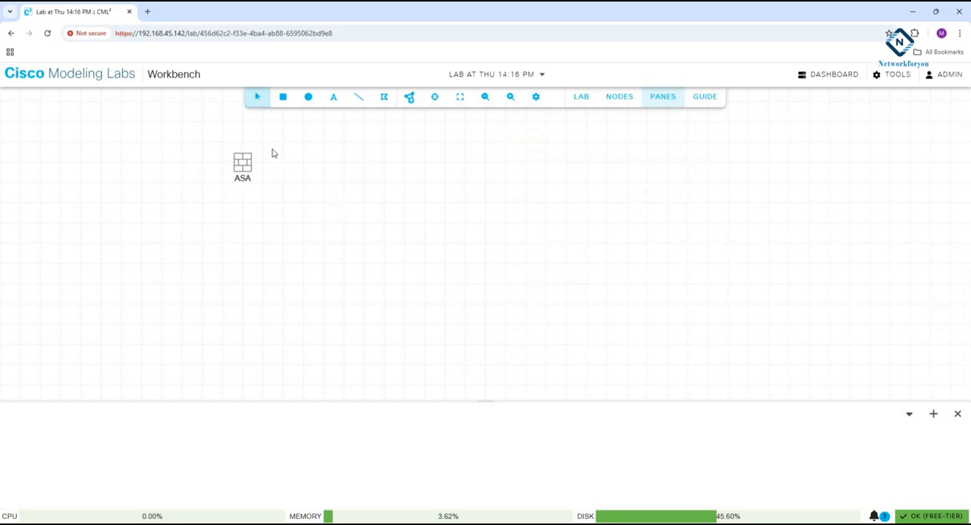
# Start the ASA node and open its console in an enlarged console pane.
pyautogui.rightClick(247, 160)
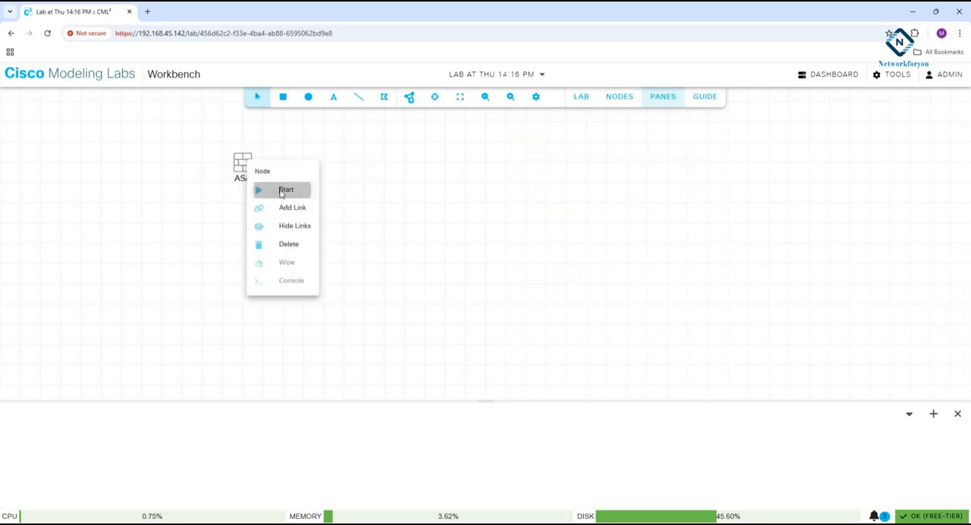
pyautogui.click(282, 189)
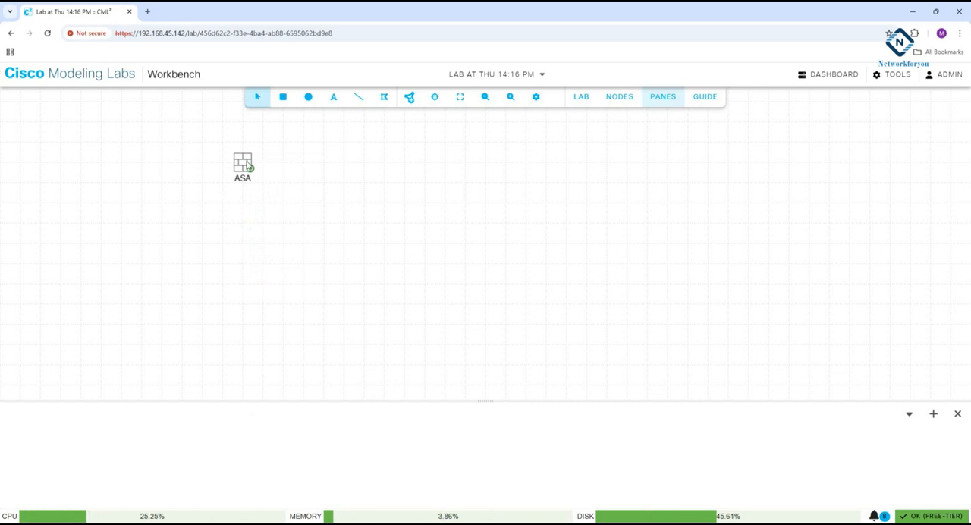
pyautogui.rightClick(248, 165)
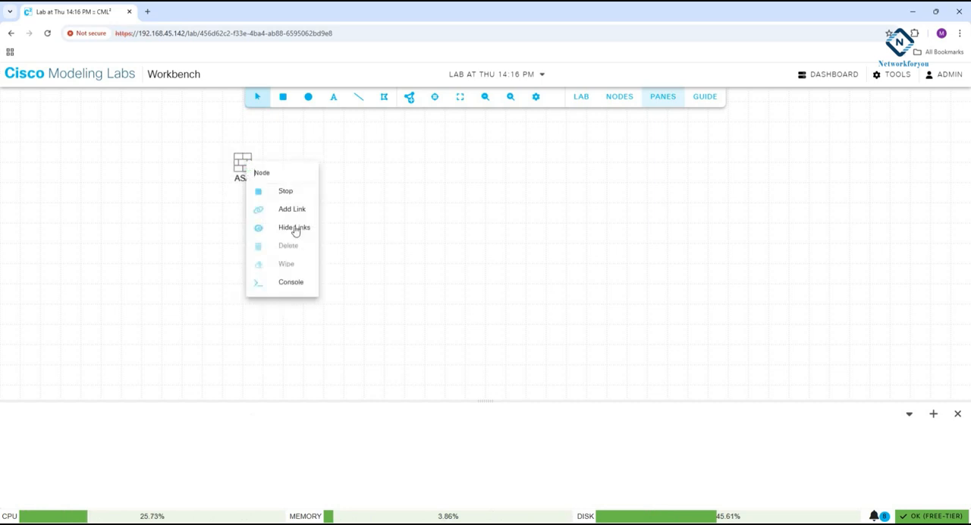
pyautogui.click(293, 282)
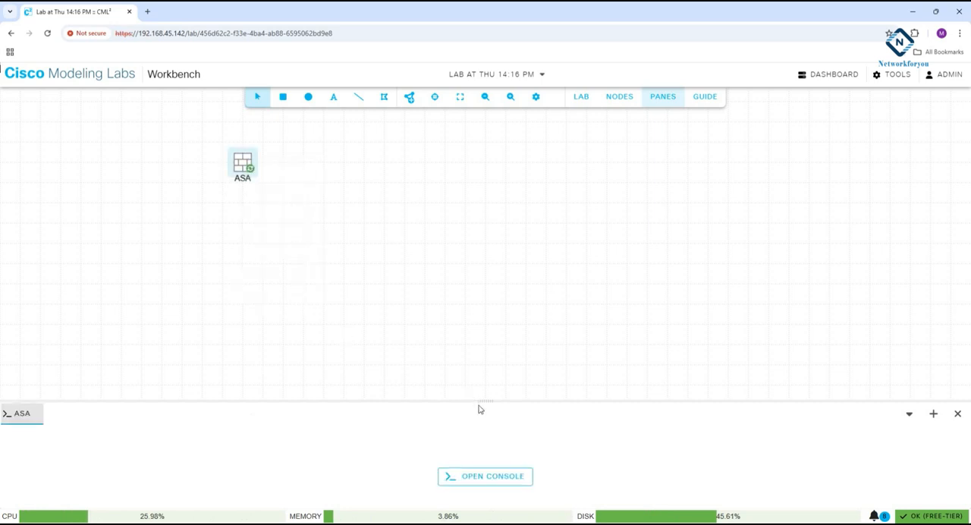
pyautogui.moveTo(479, 400); pyautogui.dragTo(475, 297)
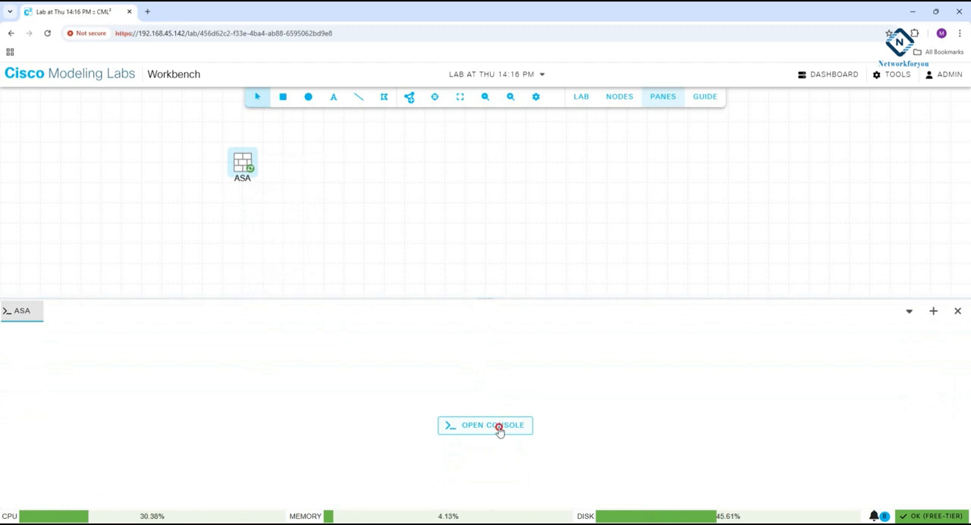
pyautogui.click(499, 426)
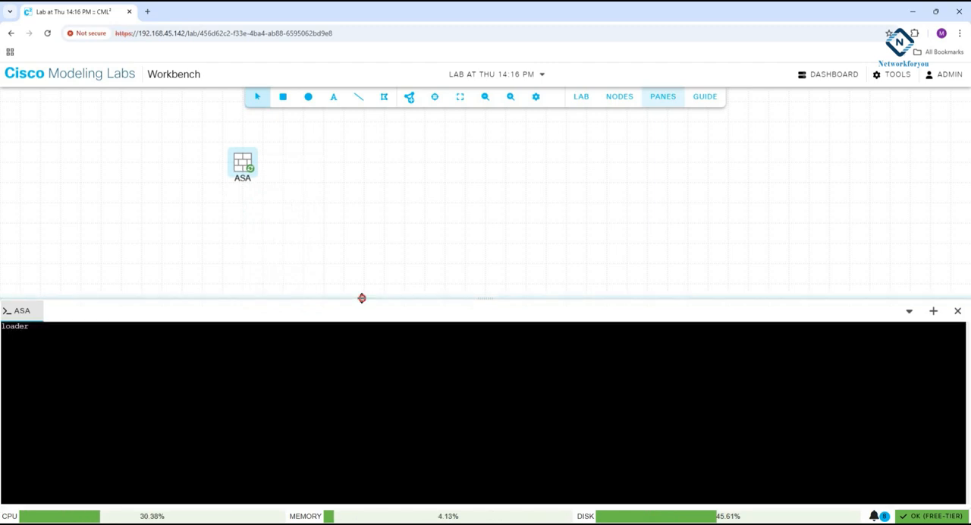
pyautogui.moveTo(362, 298); pyautogui.dragTo(366, 267)
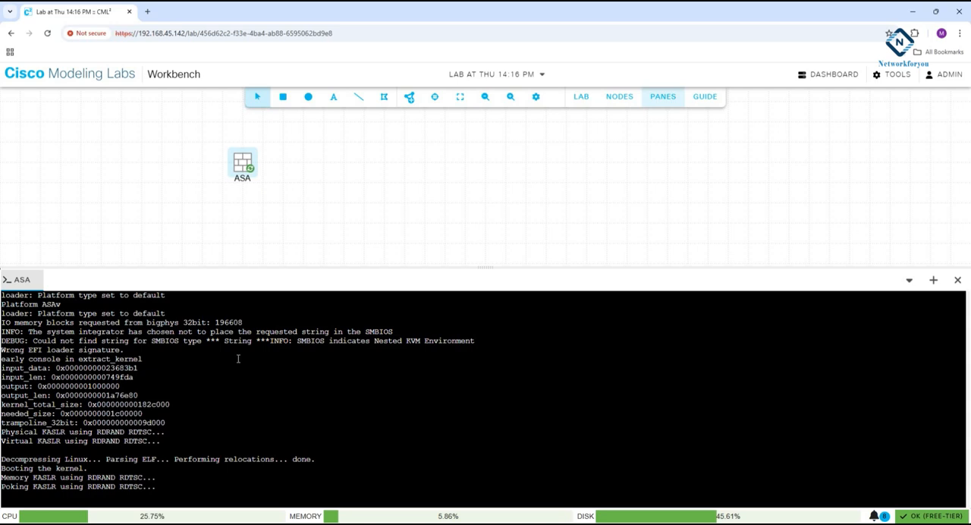
pyautogui.click(413, 102)
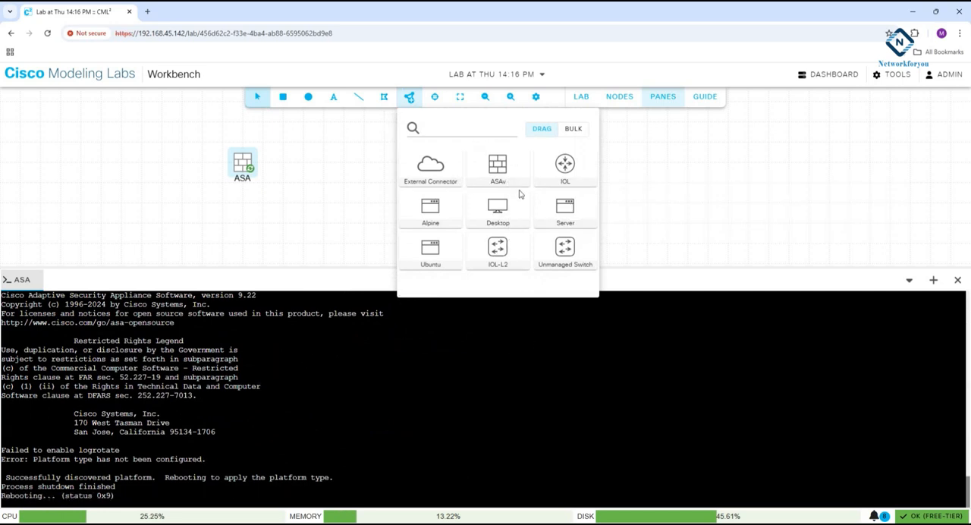
pyautogui.click(227, 208)
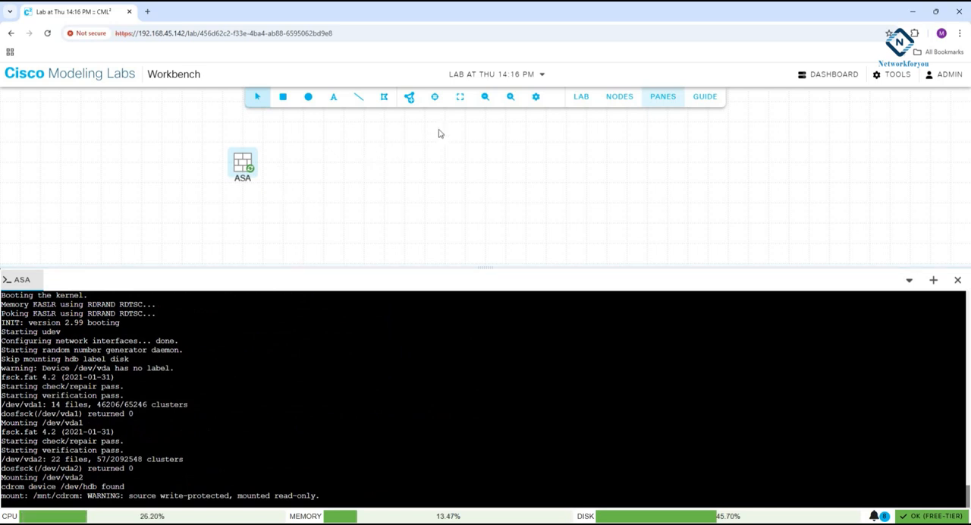
pyautogui.click(409, 98)
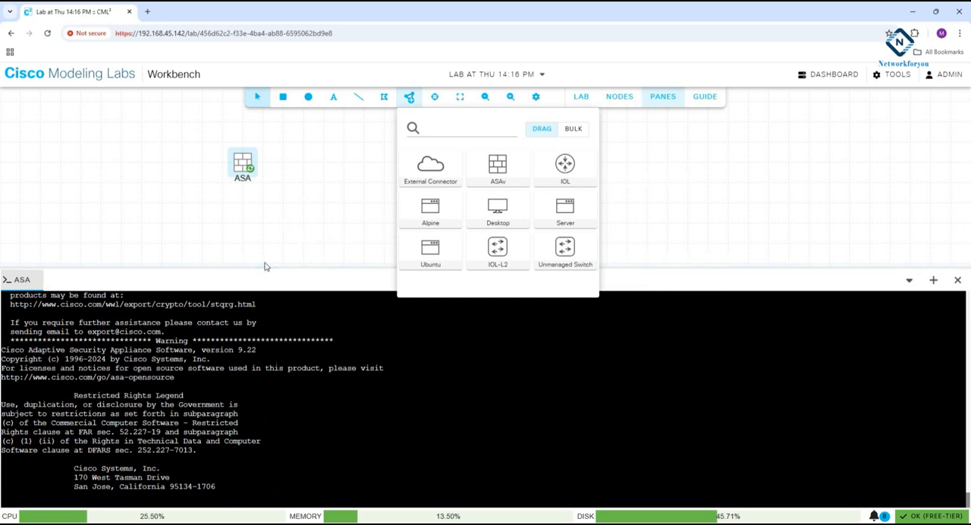
pyautogui.click(354, 215)
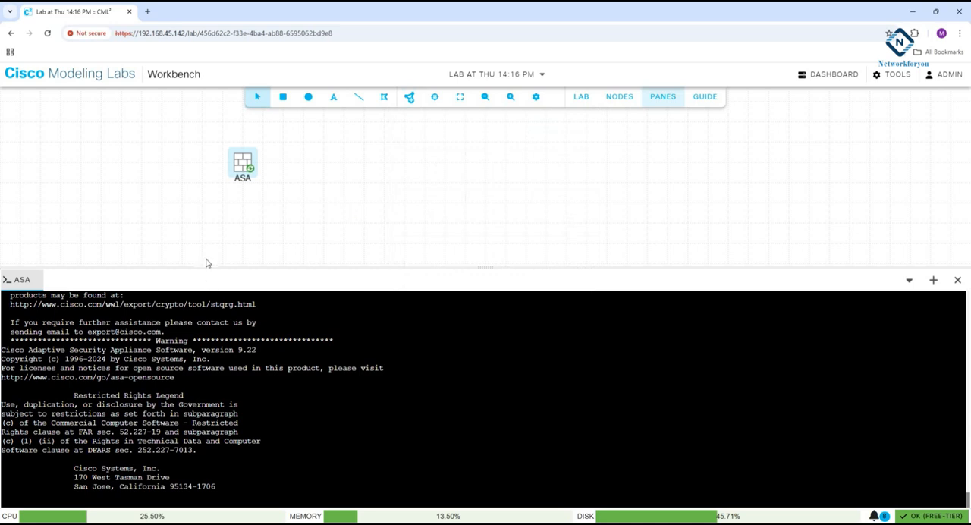
# Enlarge the console pane further and add an IOL-L2 switch node beside the ASA firewall.
pyautogui.moveTo(205, 266); pyautogui.dragTo(205, 213)
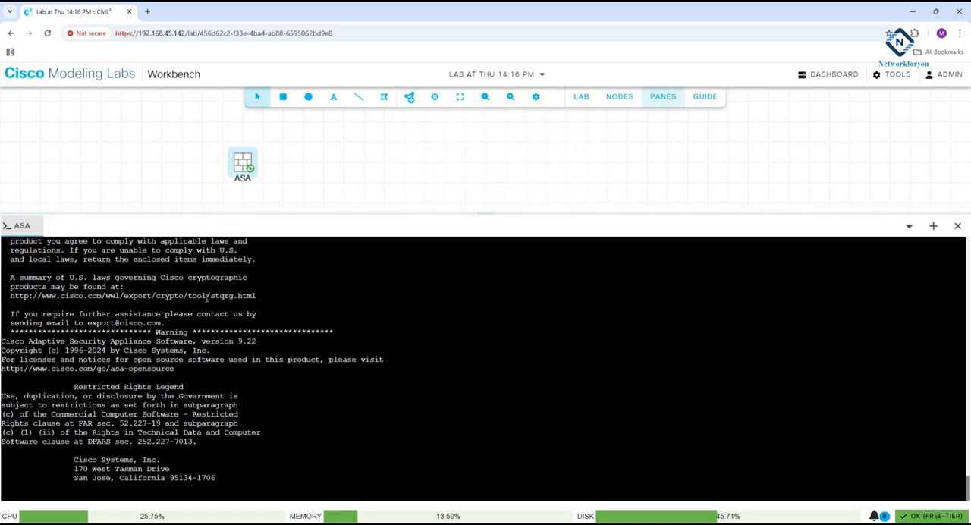
pyautogui.click(276, 386)
pyautogui.click(521, 138)
pyautogui.click(408, 97)
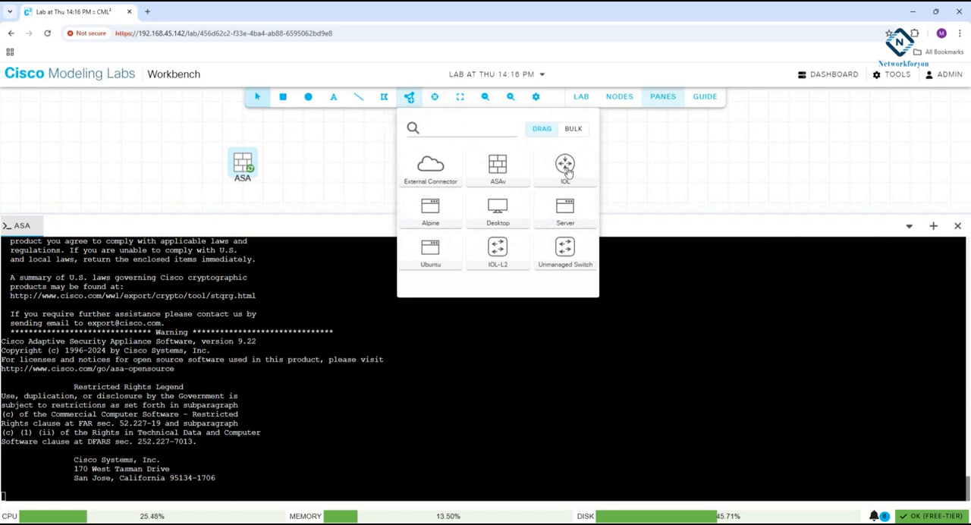
pyautogui.click(501, 245)
pyautogui.moveTo(501, 244); pyautogui.dragTo(345, 168)
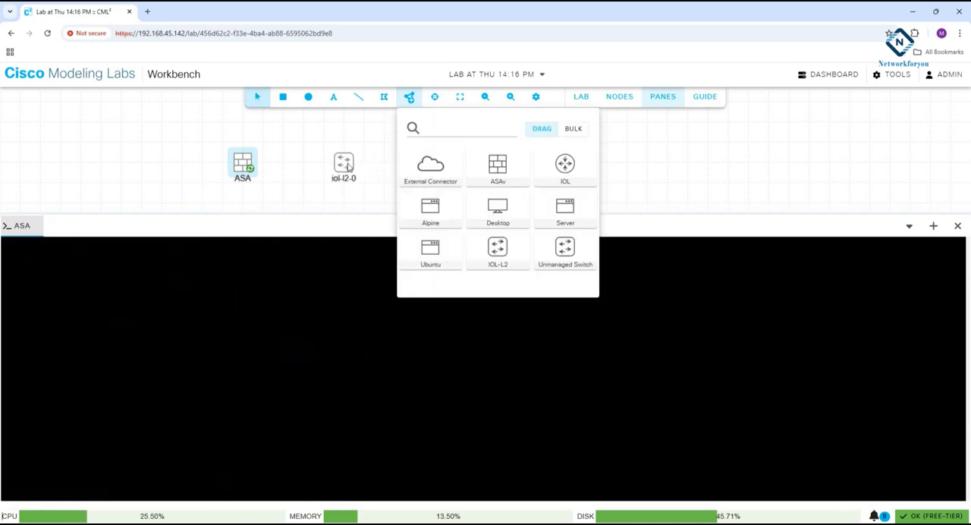
# Rename the IOL-L2 switch node as SW1.
pyautogui.rightClick(343, 181)
pyautogui.click(340, 170)
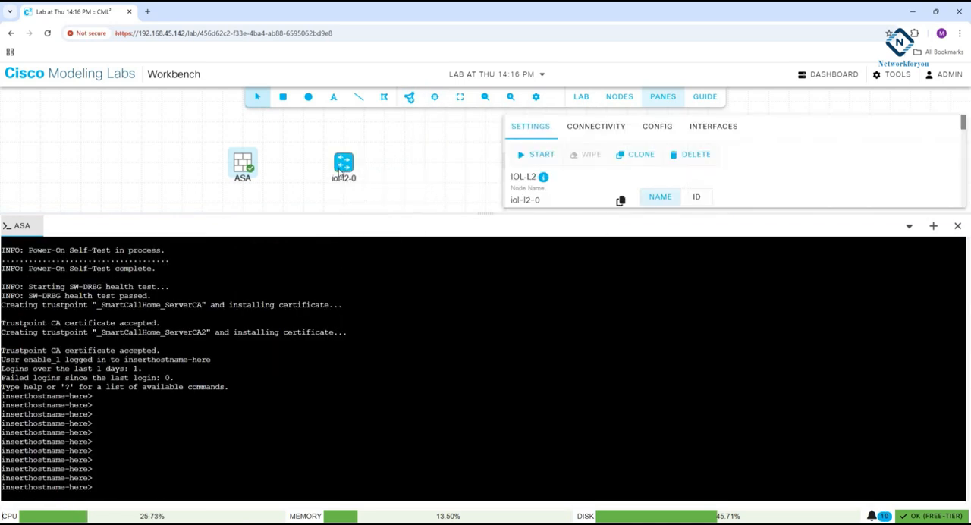
pyautogui.moveTo(582, 197); pyautogui.dragTo(498, 167)
pyautogui.scroll(1, 546, 174)
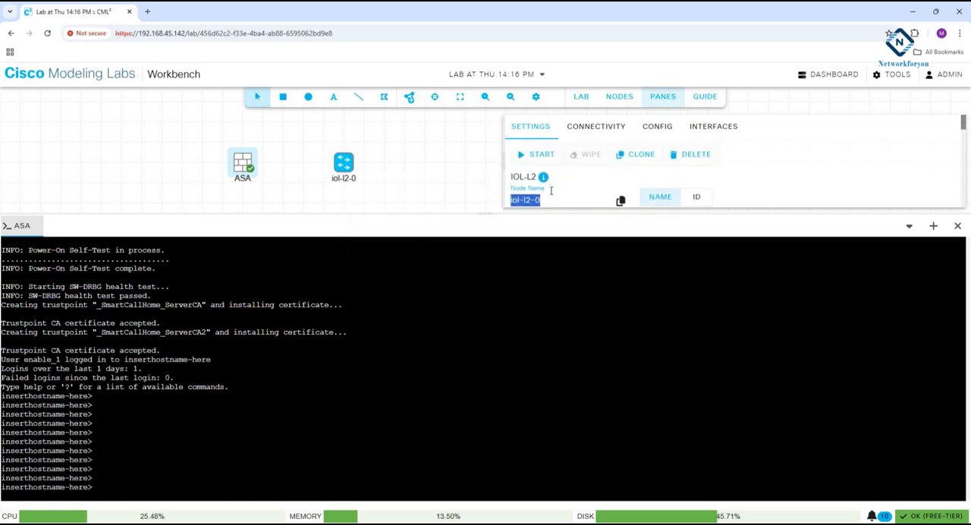
pyautogui.write('SW1')
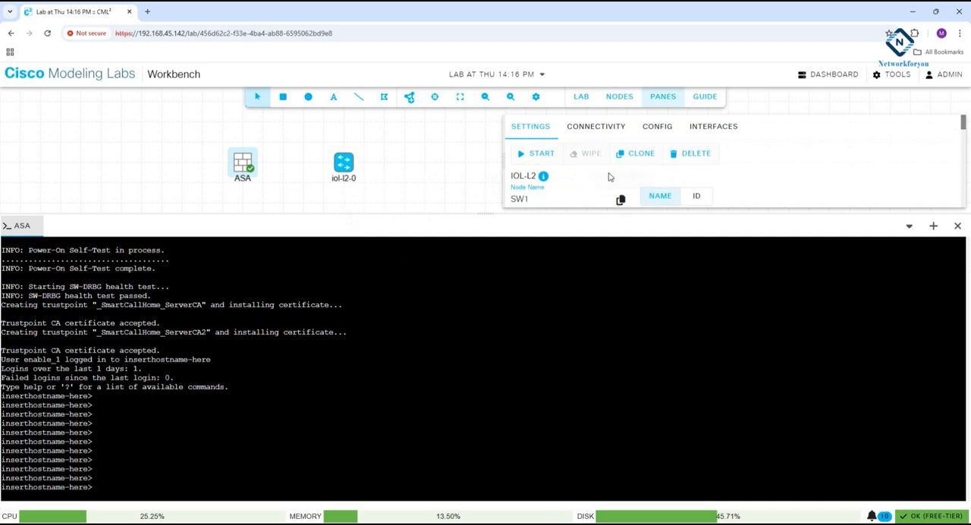
pyautogui.click(600, 172)
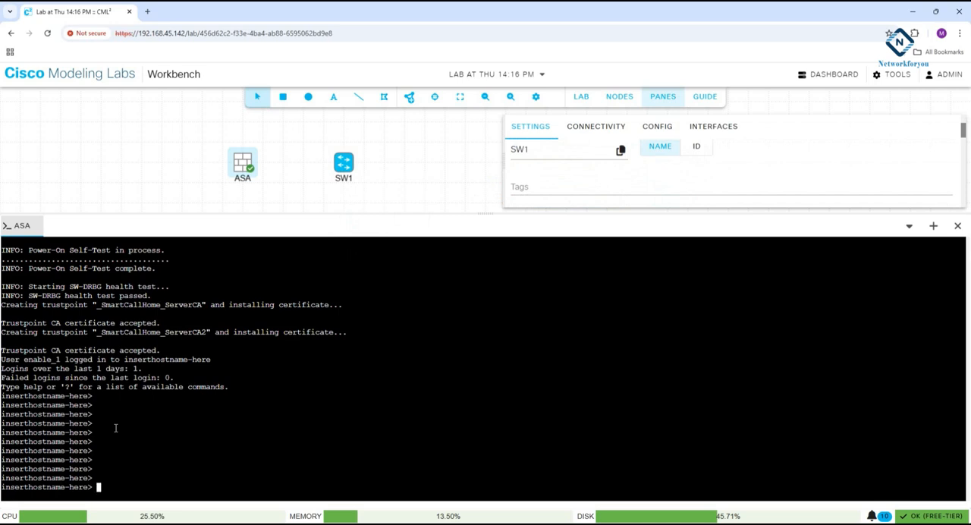
# Try to enter privileged mode on the ASA console using the en command and a blank password.
pyautogui.write('en')
pyautogui.press('Return')
pyautogui.press('Return')
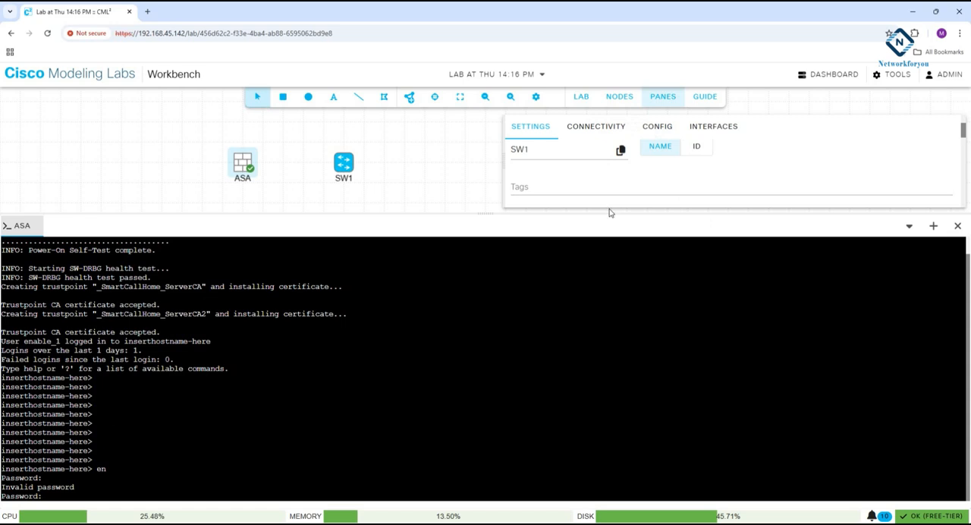
# Examine SW1's configuration file, connectivity and node settings, including the compute options and node parameters.
pyautogui.moveTo(611, 213); pyautogui.dragTo(635, 370)
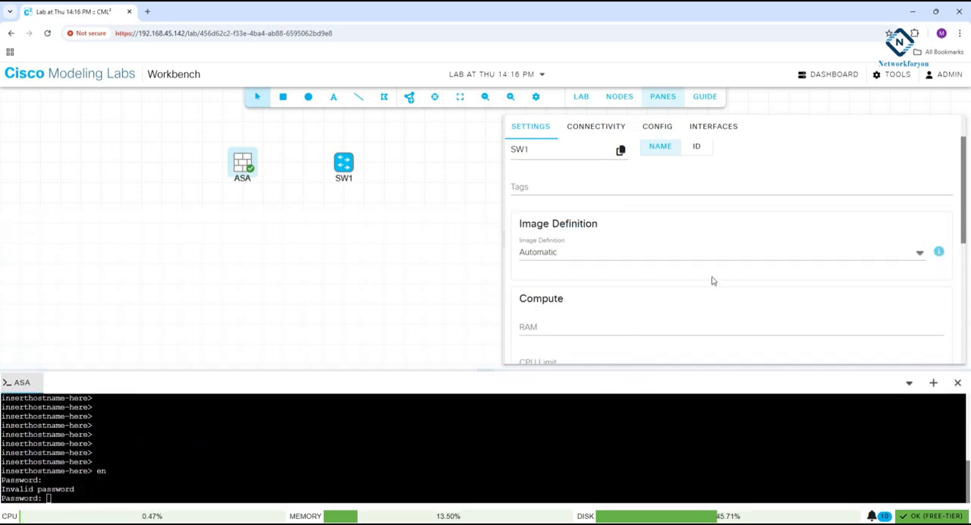
pyautogui.click(657, 127)
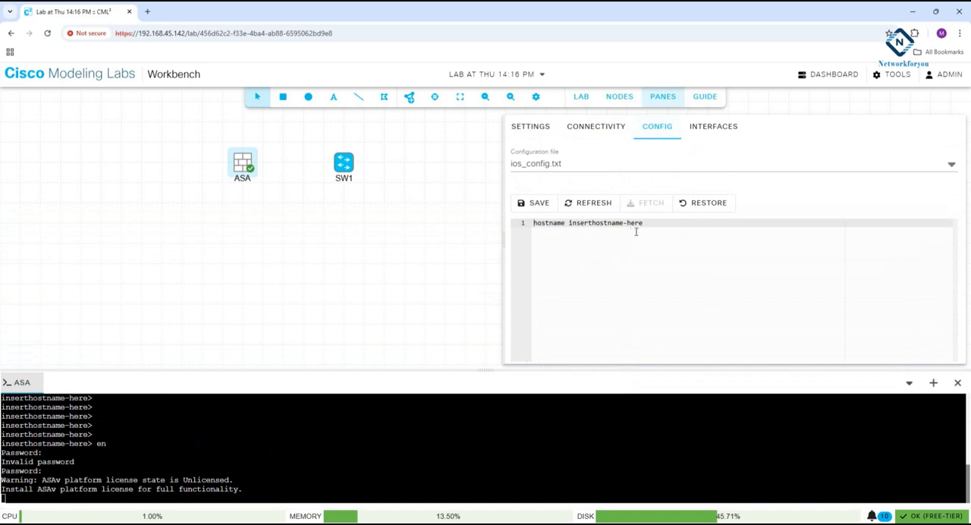
pyautogui.click(590, 205)
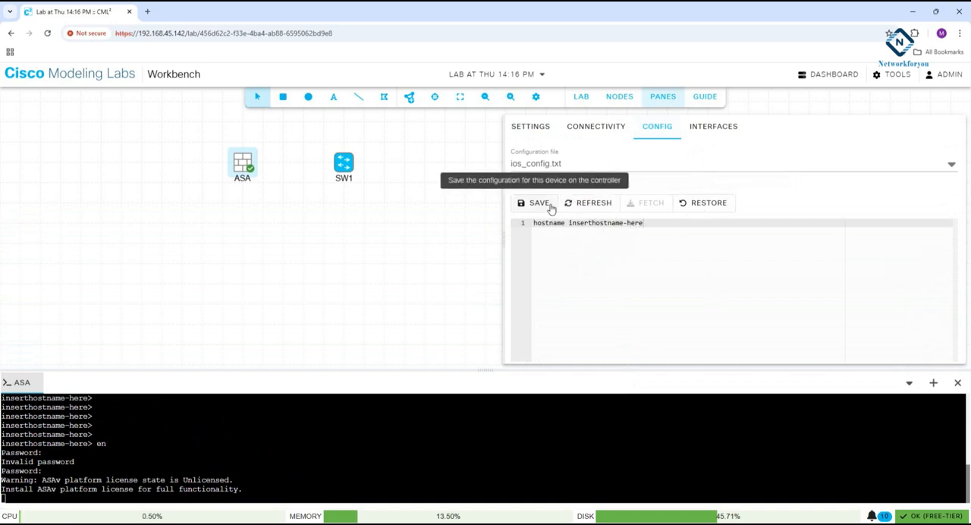
pyautogui.click(607, 129)
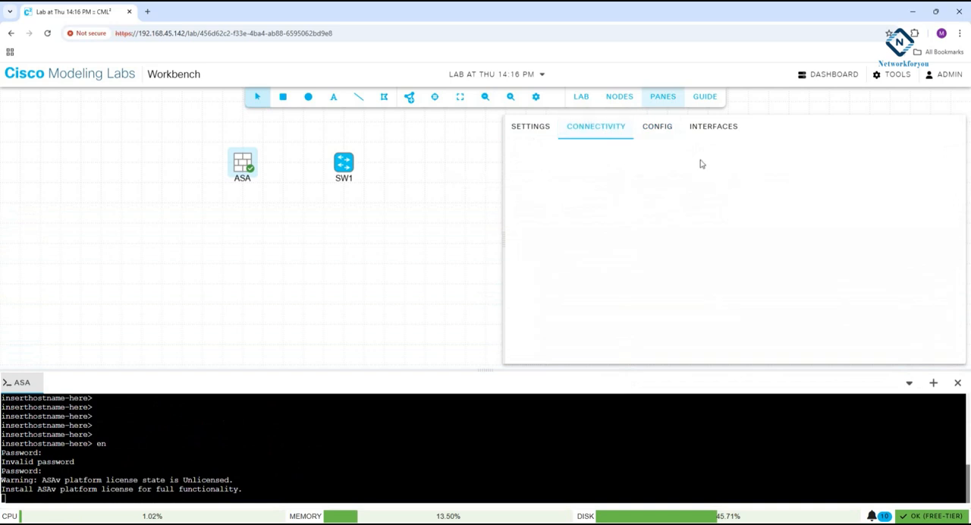
pyautogui.click(531, 126)
pyautogui.scroll(-1, 592, 232)
pyautogui.scroll(-5, 591, 232)
pyautogui.scroll(5, 593, 236)
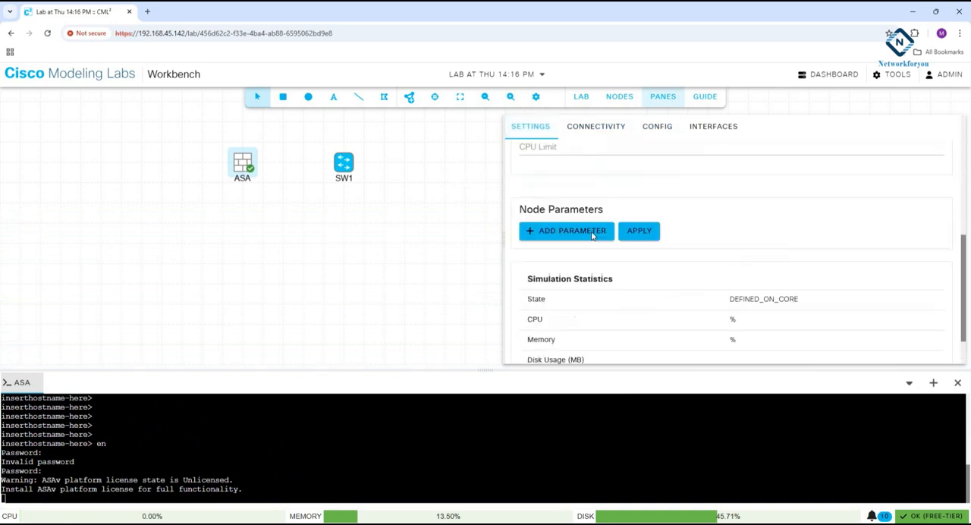
pyautogui.click(546, 244)
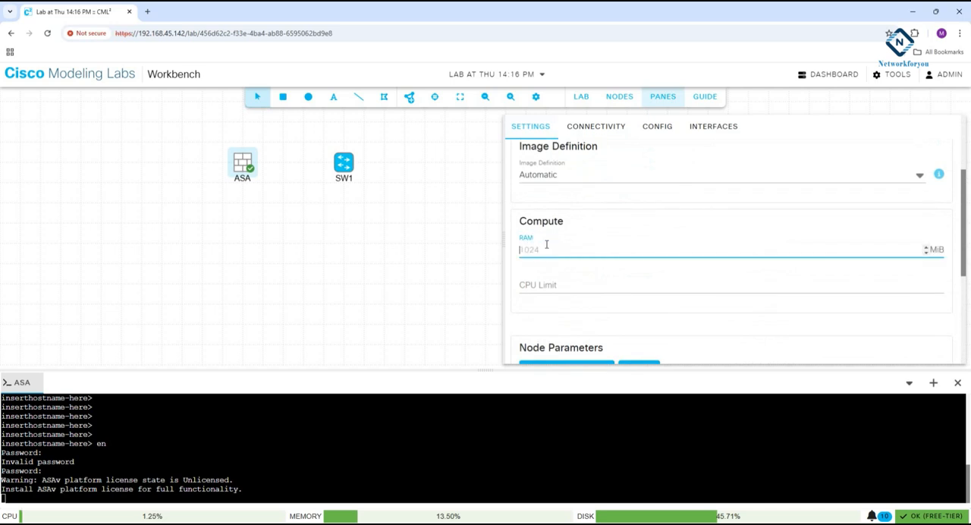
pyautogui.write('1@3')
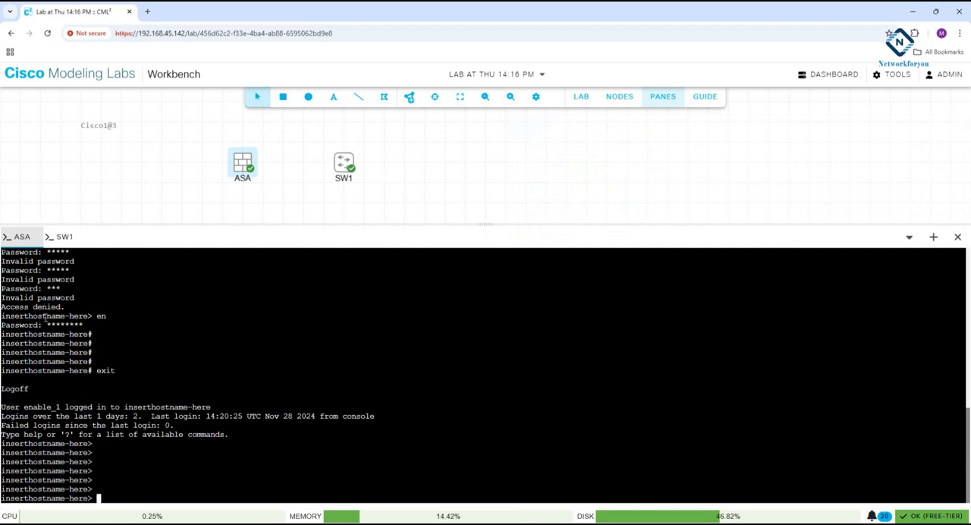
# Enter privileged mode on the ASA console using the en command and the enable password.
pyautogui.press('Return')
pyautogui.press('Return')
pyautogui.press('Return')
pyautogui.press('Return')
pyautogui.press('Return')
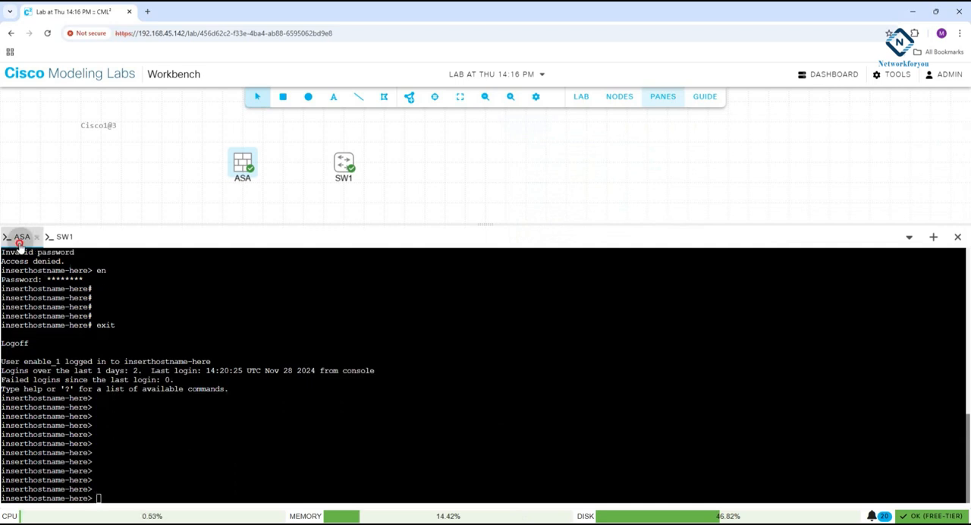
pyautogui.write('en')
pyautogui.press('Return')
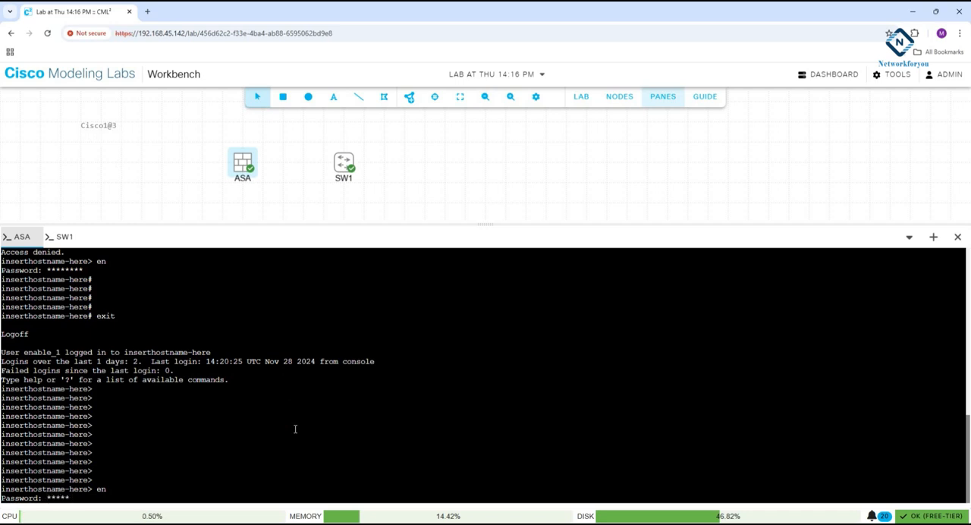
pyautogui.write('1@3')
pyautogui.press('Return')
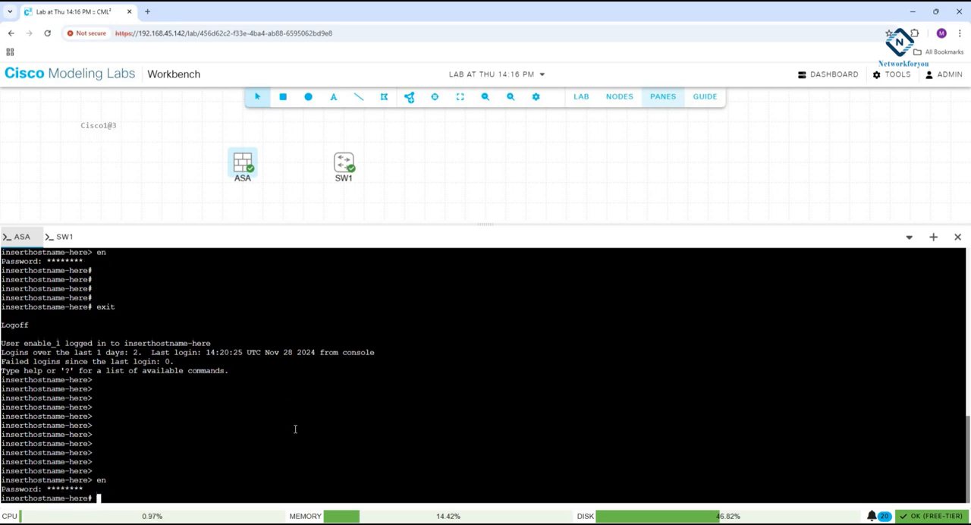
pyautogui.press('Return')
pyautogui.press('Return')
pyautogui.press('Return')
pyautogui.press('Return')
pyautogui.press('Return')
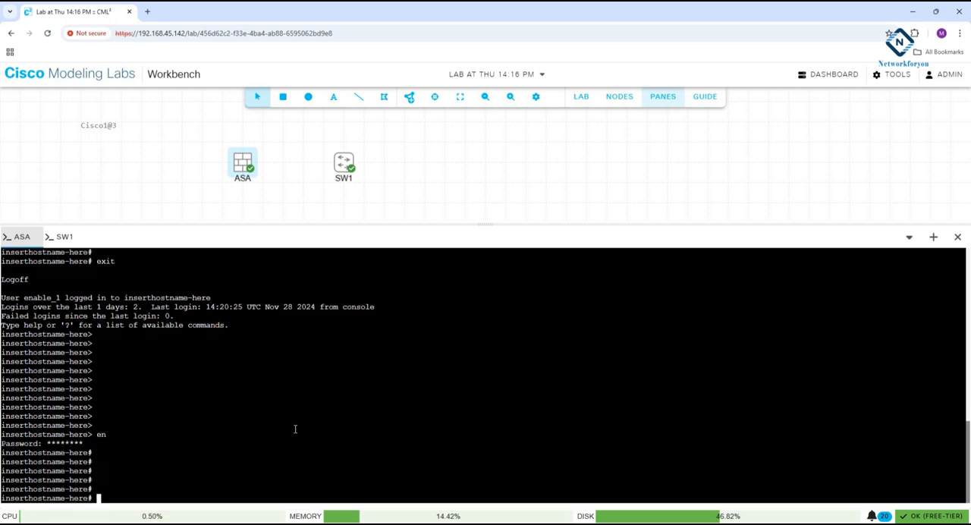
# Enter global configuration mode on the ASA with config t and decline anonymous error reporting with no.
pyautogui.write('config t')
pyautogui.press('Return')
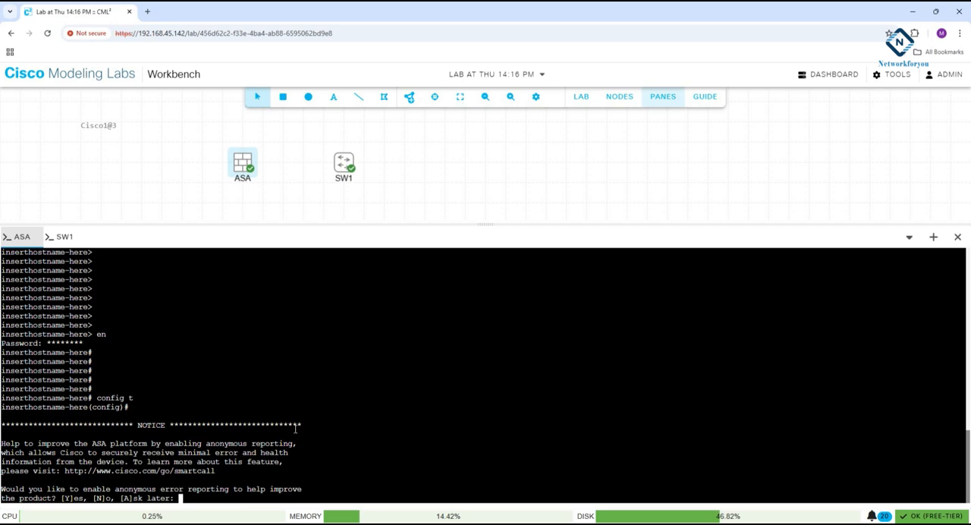
pyautogui.write('no')
pyautogui.press('Return')
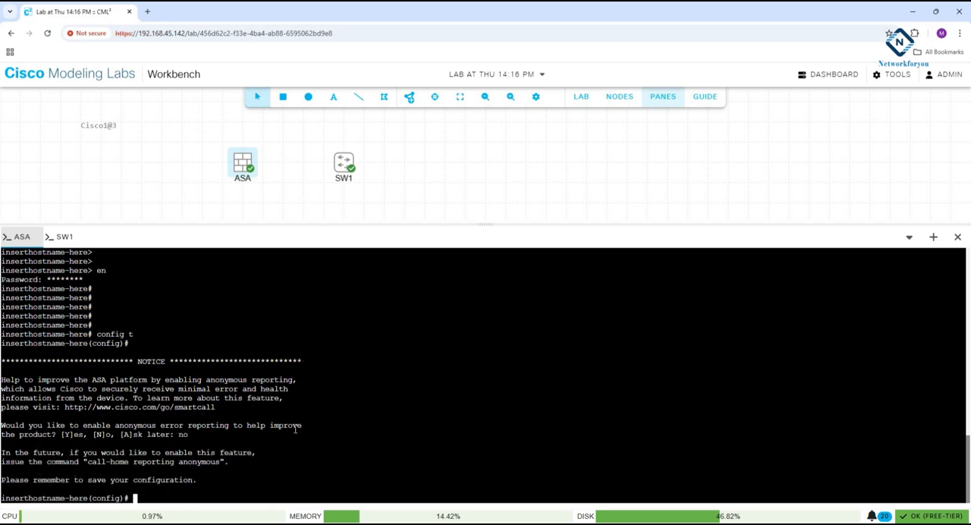
# Set the firewall's hostname to ASA in global configuration mode.
pyautogui.press('Return')
pyautogui.press('Return')
pyautogui.press('Return')
pyautogui.press('Return')
pyautogui.write('host')
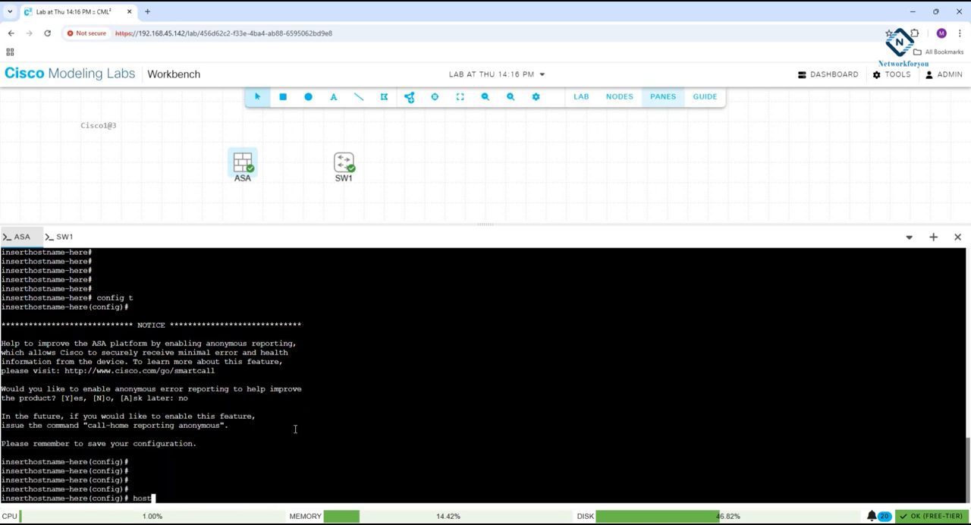
pyautogui.press('Tab')
pyautogui.write('ASA')
pyautogui.press('Return')
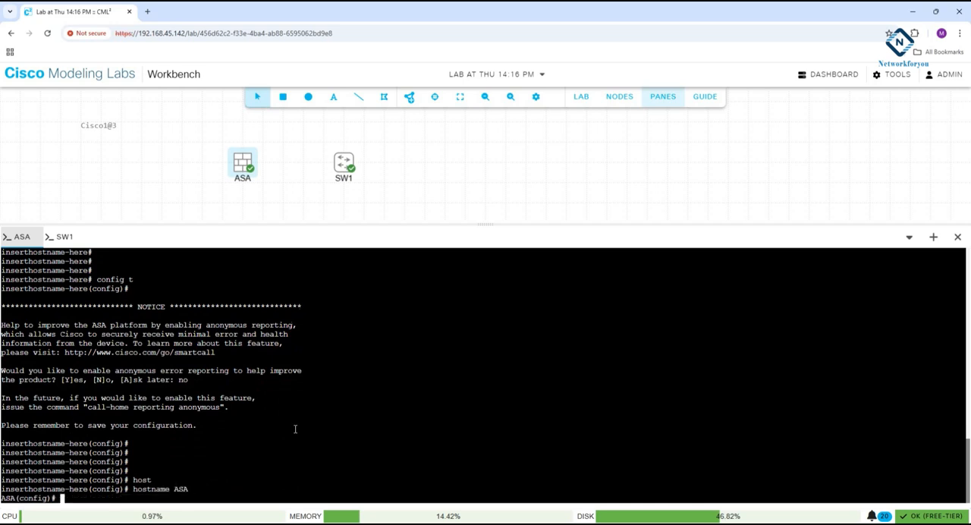
pyautogui.press('Return')
pyautogui.press('Return')
pyautogui.press('Return')
pyautogui.press('Return')
pyautogui.press('Return')
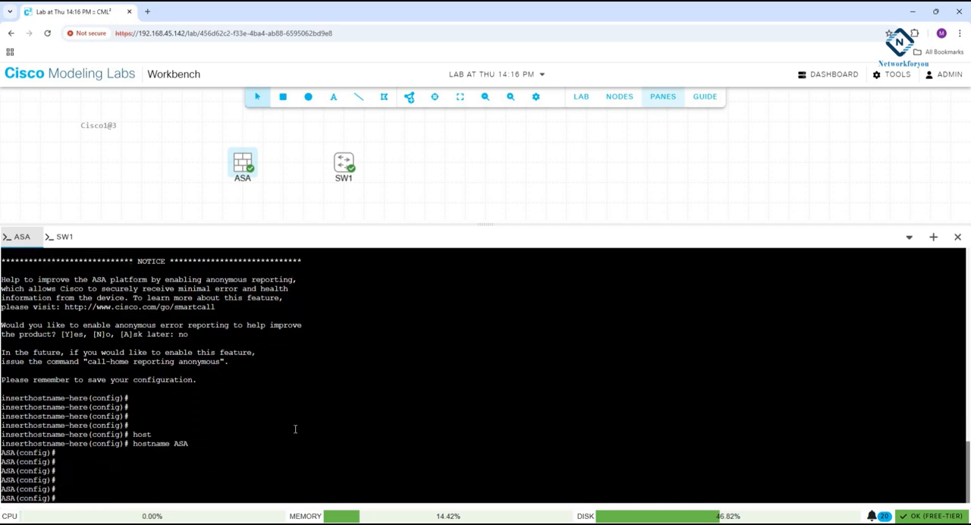
# List the firewall's interfaces in brief with sh int ip br, also trying the router-style sh ip int br.
pyautogui.write('sh int ip br')
pyautogui.press('Return')
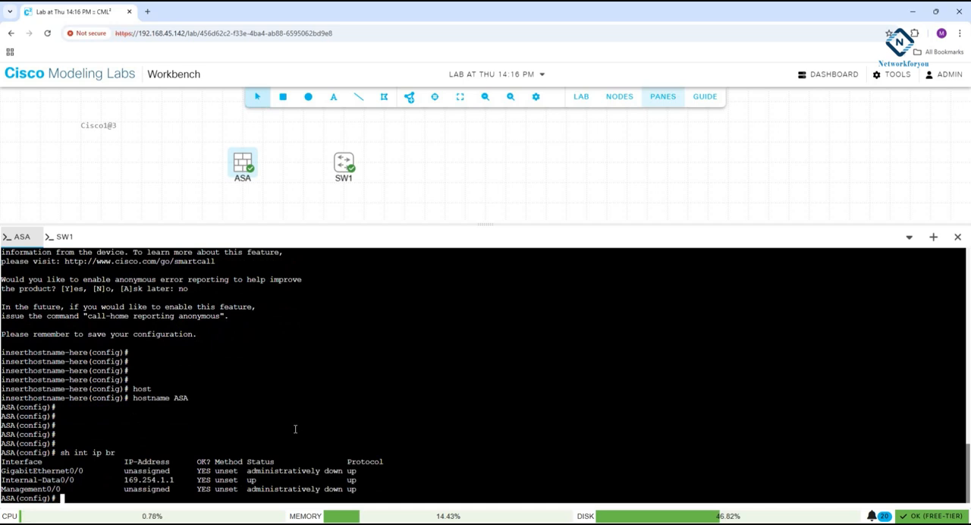
pyautogui.write('sh ip int br')
pyautogui.press('Return')
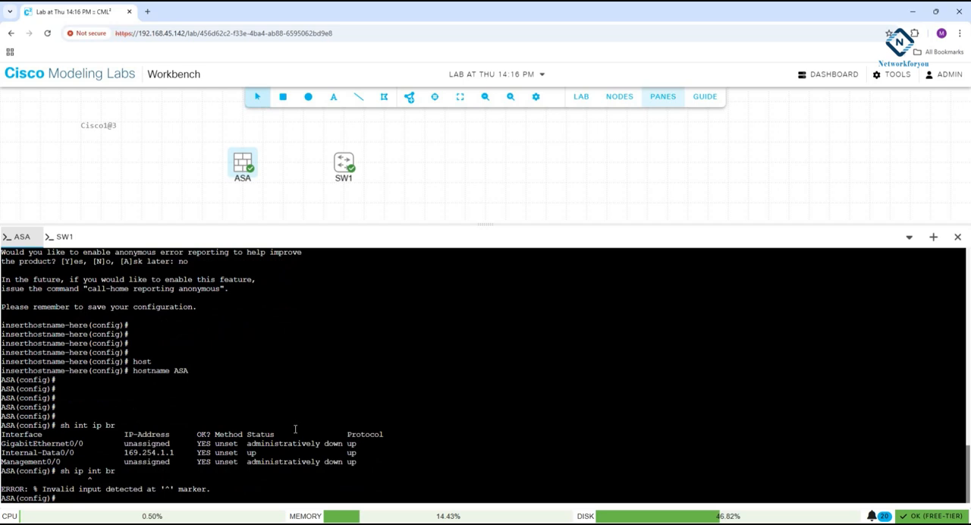
pyautogui.write('sh int ip br')
pyautogui.press('Return')
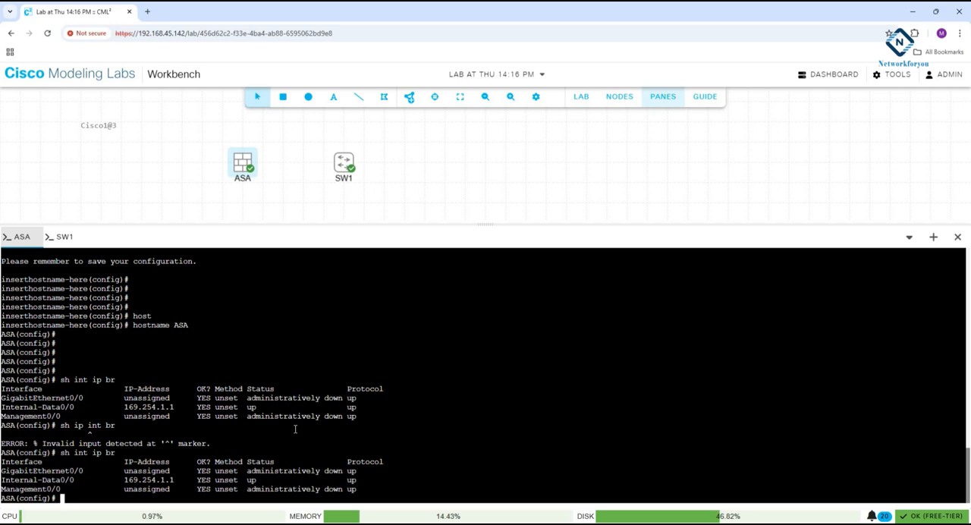
# Add an unmanaged switch node beside the ASA firewall and move SW1 far away from it.
pyautogui.click(408, 104)
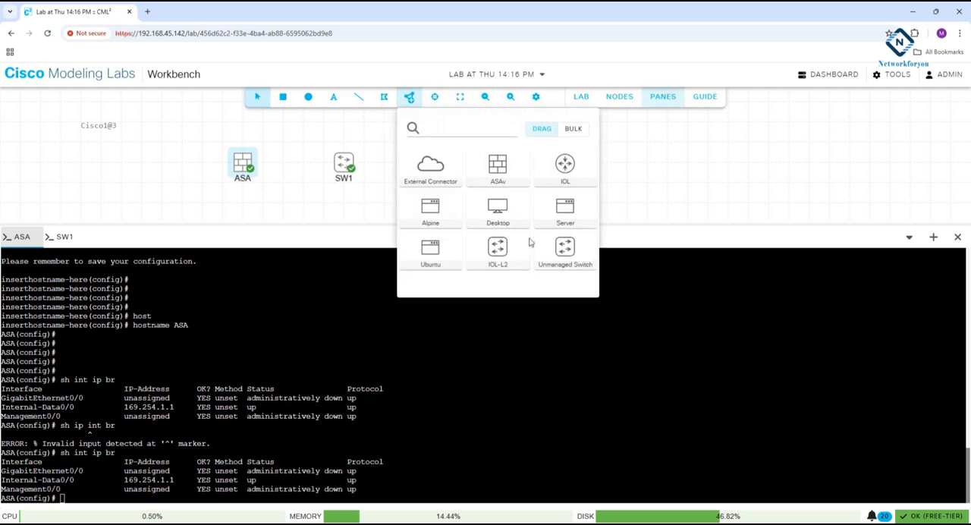
pyautogui.moveTo(566, 247); pyautogui.dragTo(704, 166)
# Stop the running SW1 node.
pyautogui.rightClick(704, 166)
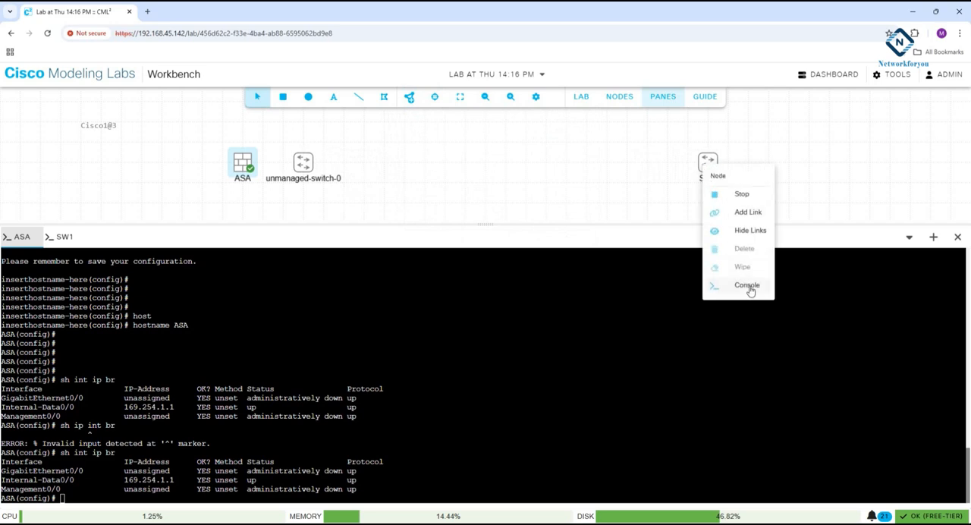
pyautogui.click(739, 189)
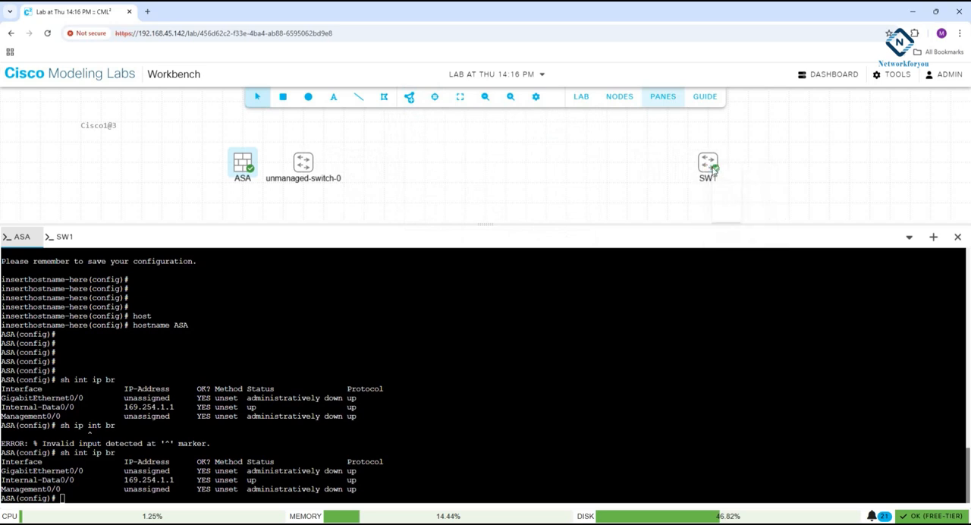
pyautogui.rightClick(713, 170)
pyautogui.click(726, 195)
pyautogui.rightClick(704, 168)
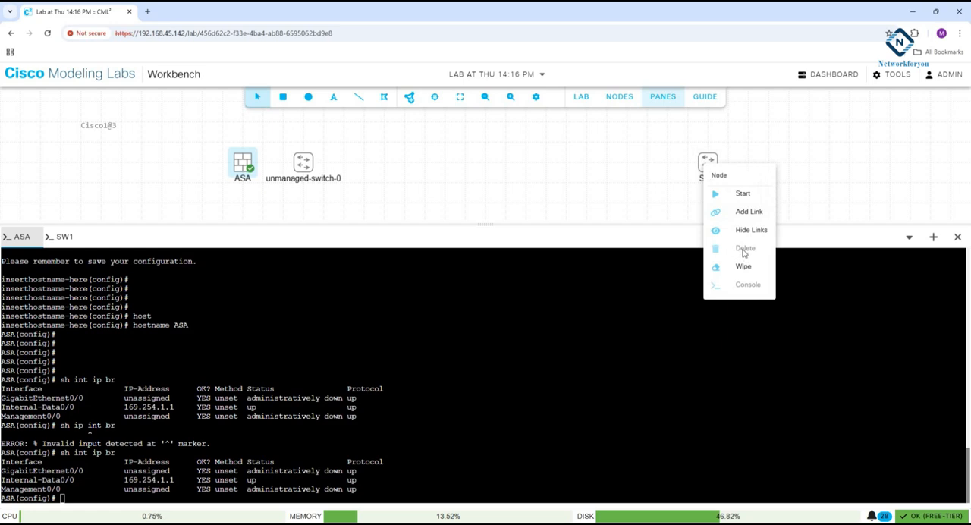
pyautogui.click(644, 189)
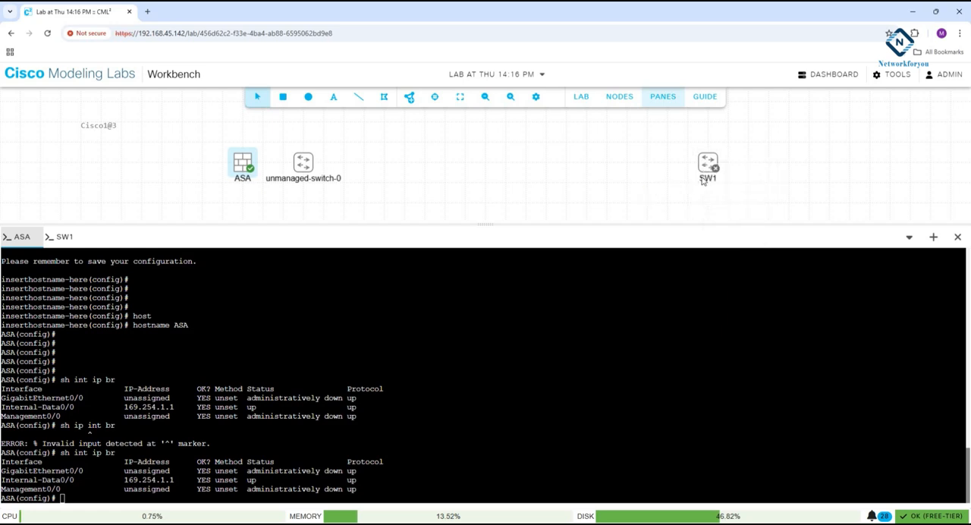
# Wipe the stopped SW1 node and delete it from the lab.
pyautogui.rightClick(705, 171)
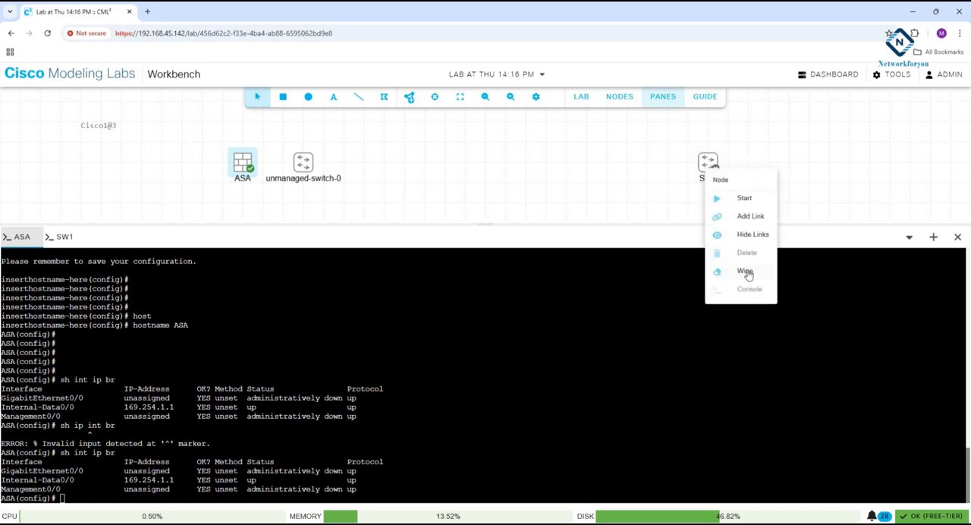
pyautogui.click(745, 271)
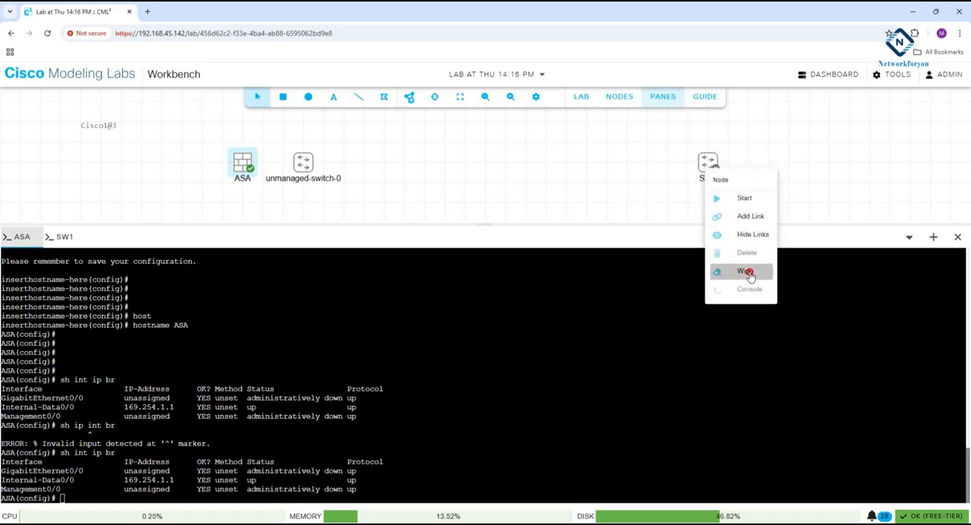
pyautogui.click(592, 340)
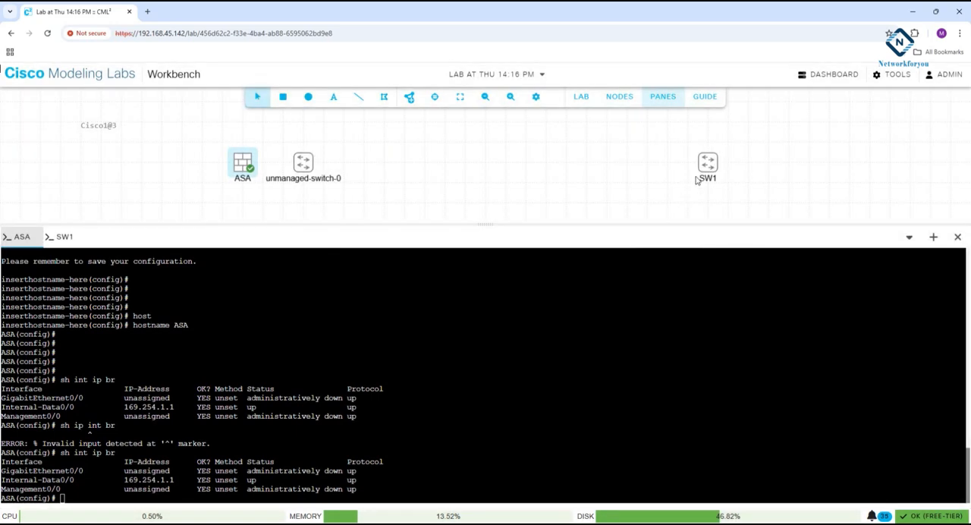
pyautogui.rightClick(701, 173)
pyautogui.click(732, 256)
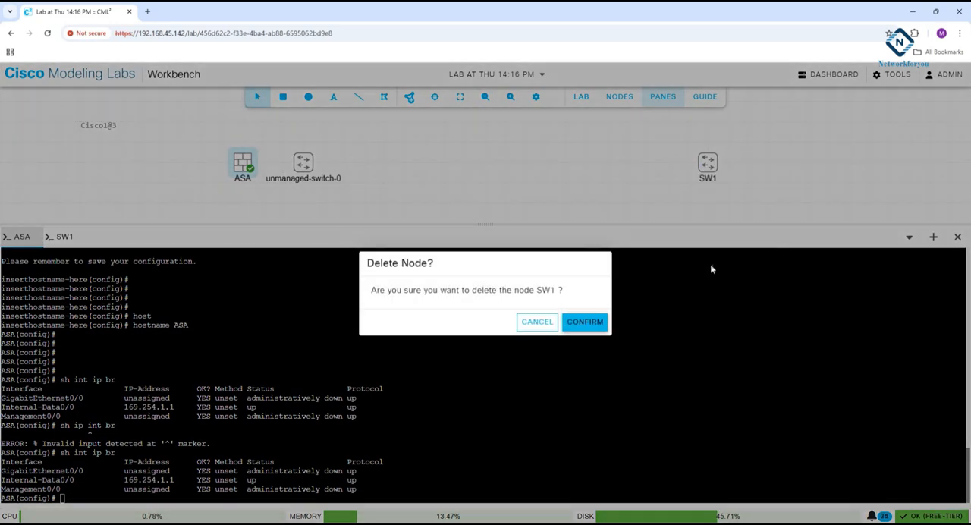
pyautogui.click(594, 325)
# Move the unmanaged switch further from the ASA and add a second unmanaged switch on the firewall's opposite side.
pyautogui.moveTo(305, 170); pyautogui.dragTo(344, 166)
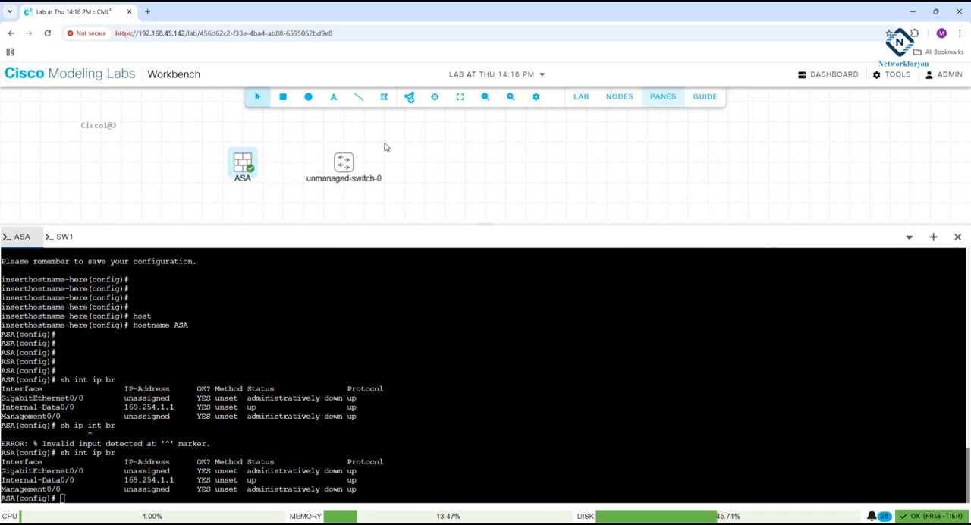
pyautogui.click(409, 101)
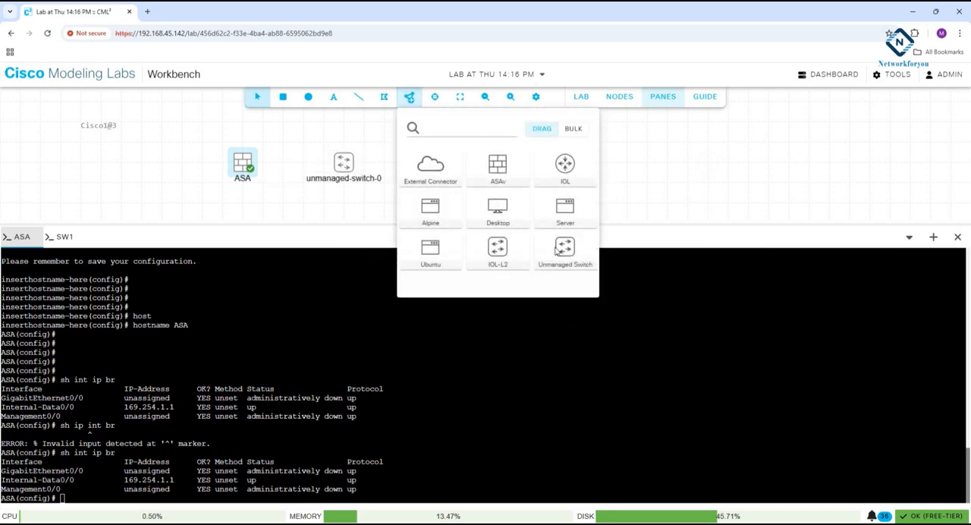
pyautogui.moveTo(559, 251); pyautogui.dragTo(141, 164)
pyautogui.click(634, 139)
# Rename the unmanaged-switch-0 node as SW2.
pyautogui.click(350, 179)
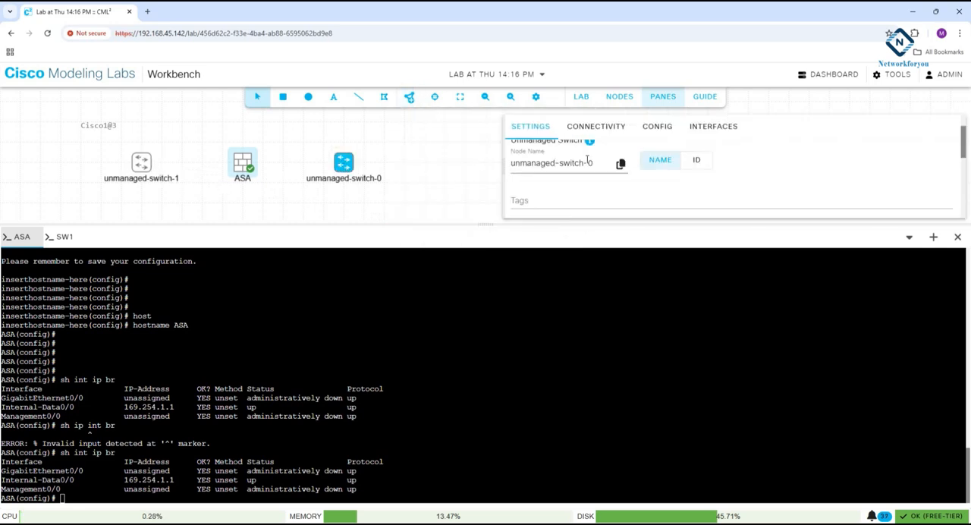
pyautogui.moveTo(597, 163); pyautogui.dragTo(509, 167)
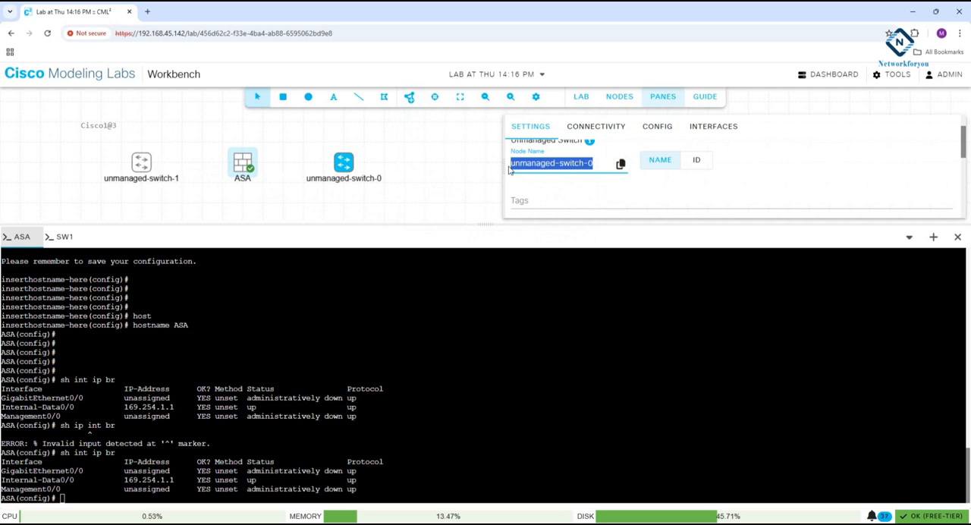
pyautogui.write('SW2')
pyautogui.click(602, 183)
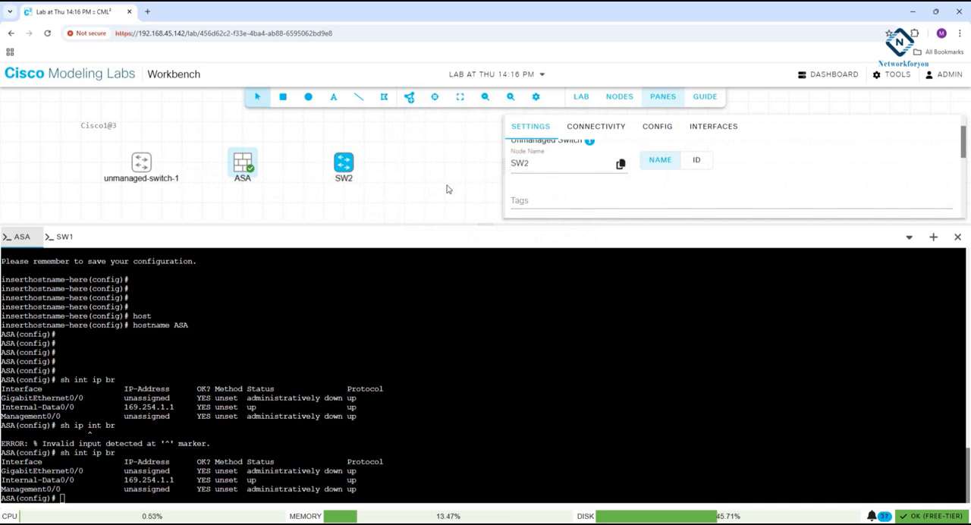
pyautogui.click(484, 170)
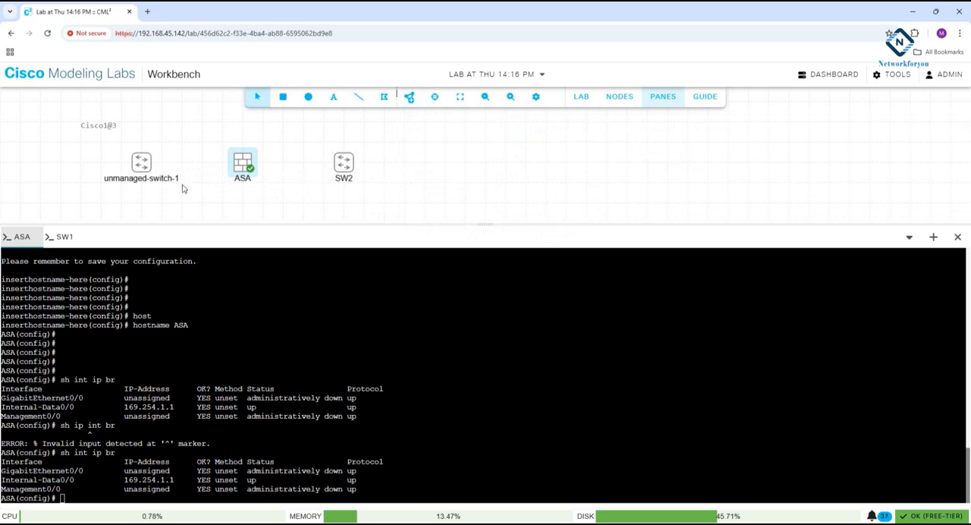
# Rename the unmanaged-switch-1 node as SW1.
pyautogui.click(143, 171)
pyautogui.moveTo(589, 198); pyautogui.dragTo(460, 209)
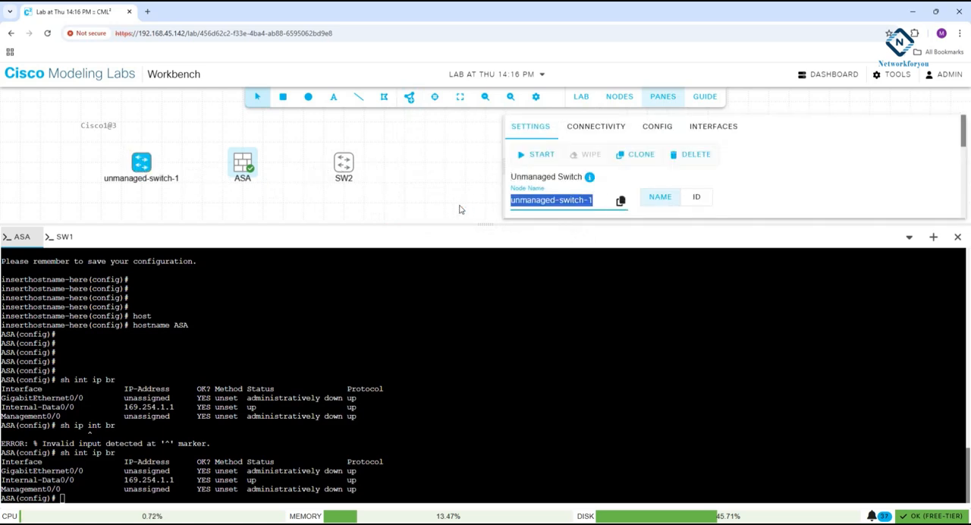
pyautogui.write('SW1')
pyautogui.click(600, 167)
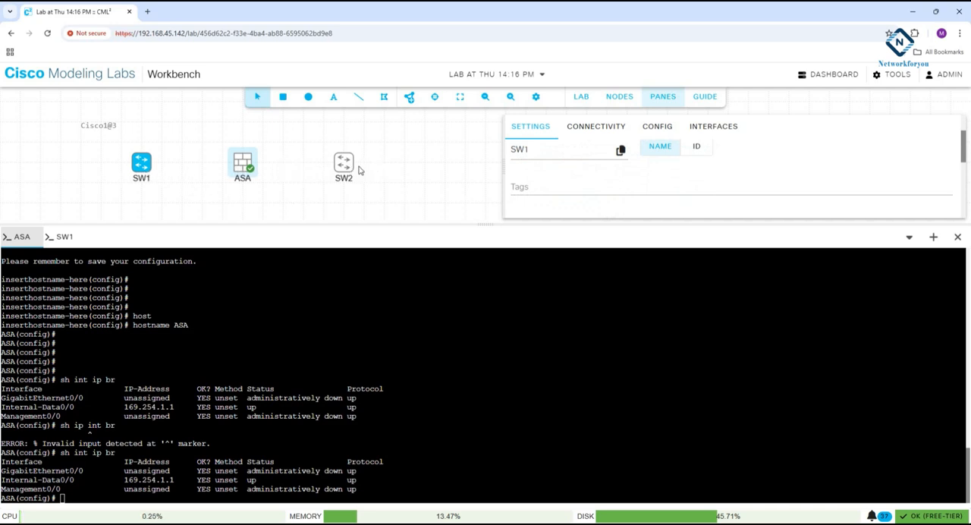
pyautogui.click(402, 172)
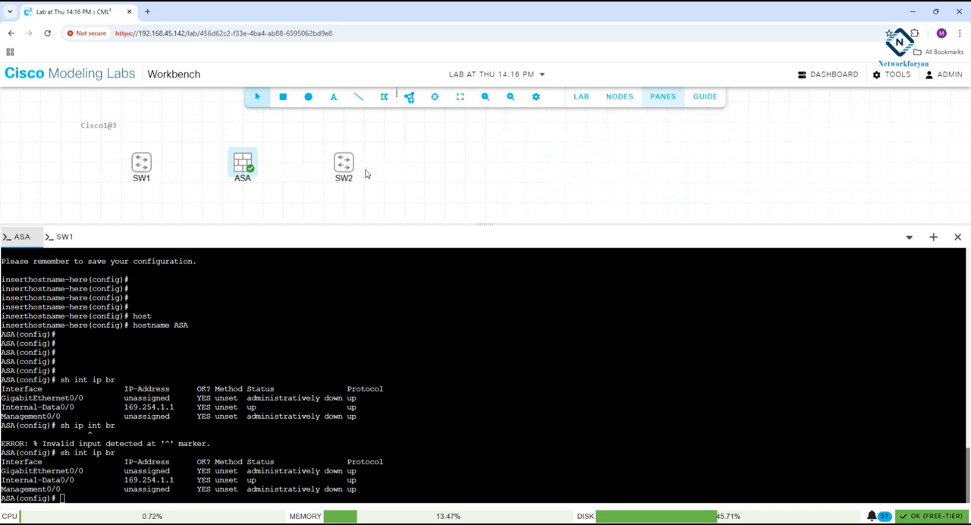
# Create a link from the ASA's Management0/0 interface to port0 of SW2.
pyautogui.rightClick(257, 165)
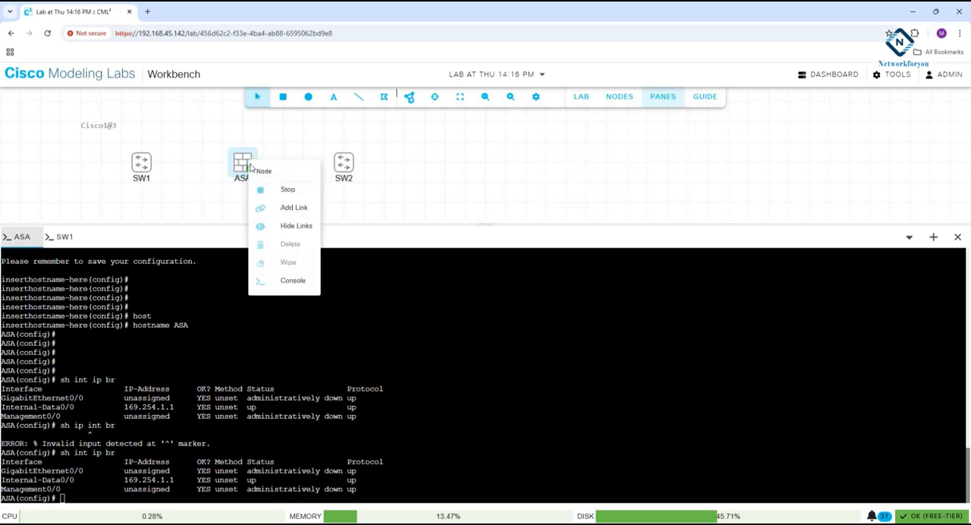
pyautogui.click(290, 206)
pyautogui.click(344, 162)
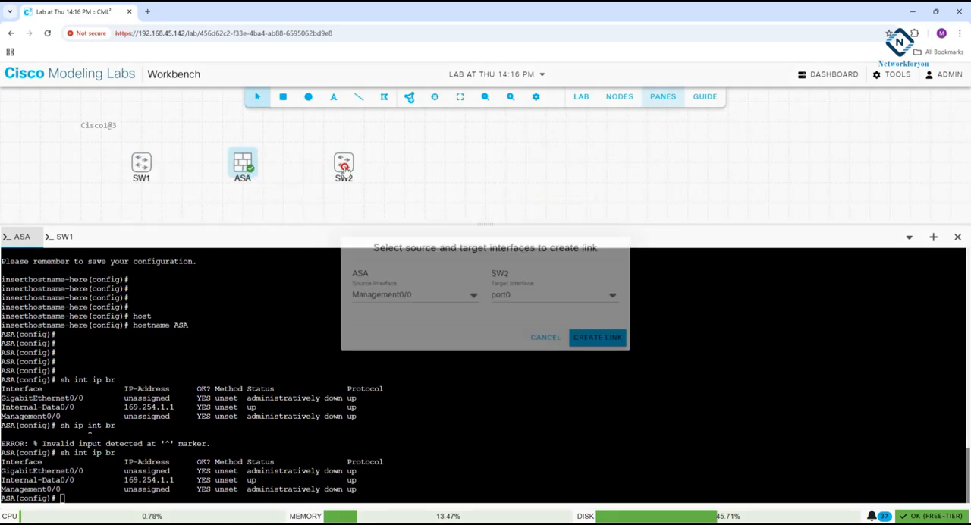
pyautogui.click(582, 340)
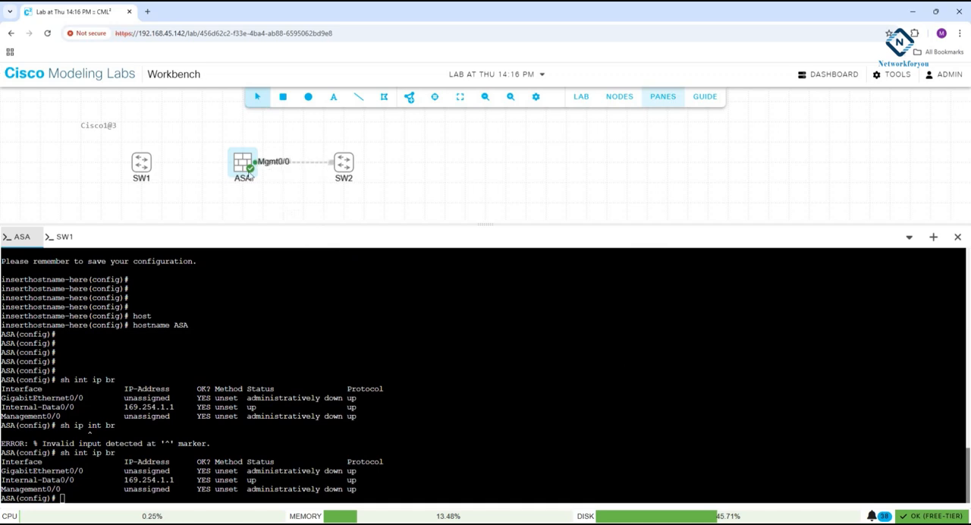
# Delete the Management0/0 link between the ASA and SW2.
pyautogui.rightClick(274, 168)
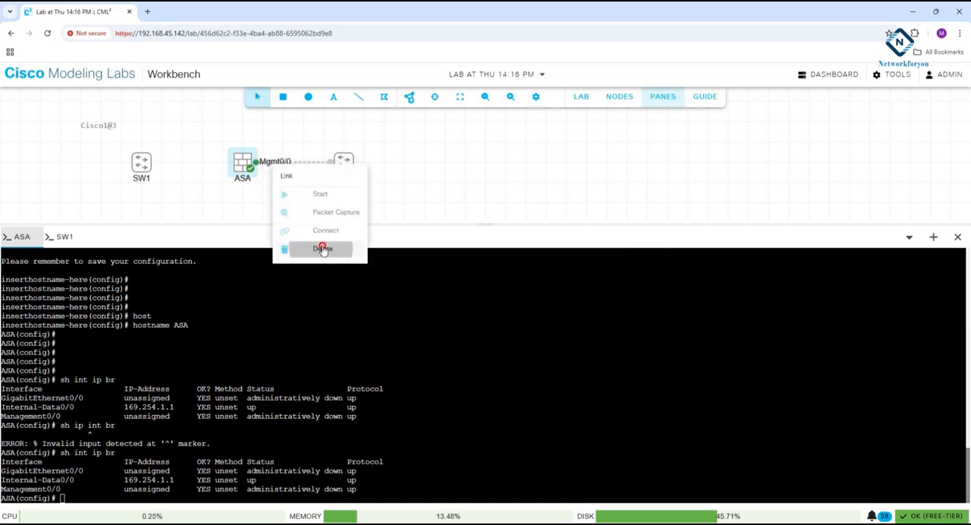
pyautogui.click(322, 249)
pyautogui.click(589, 339)
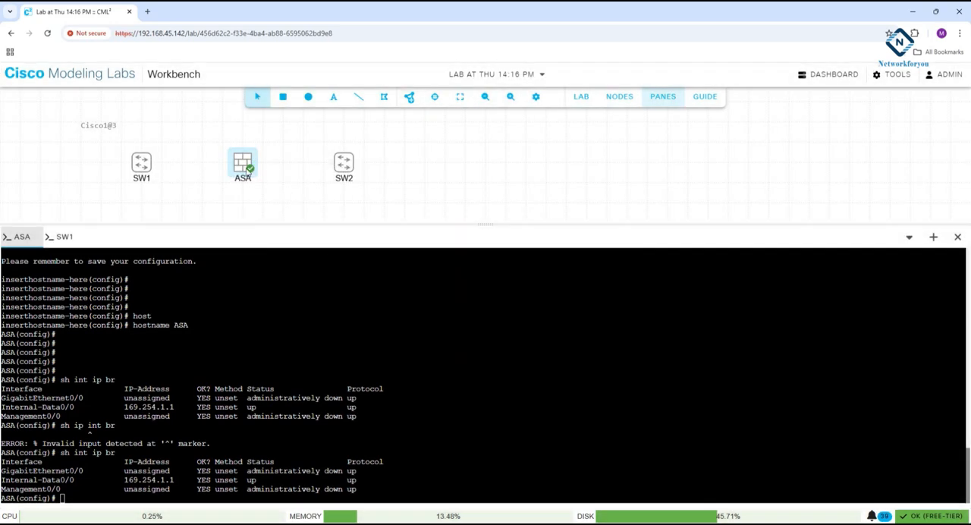
# Create a link from the ASA's GigE0/0 interface to port0 of SW2.
pyautogui.rightClick(247, 170)
pyautogui.click(291, 215)
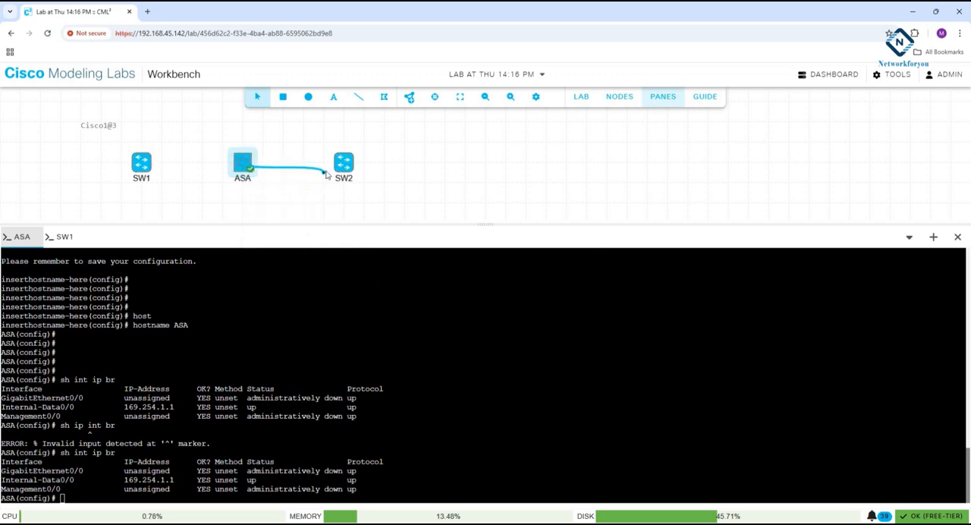
pyautogui.click(345, 164)
pyautogui.click(471, 295)
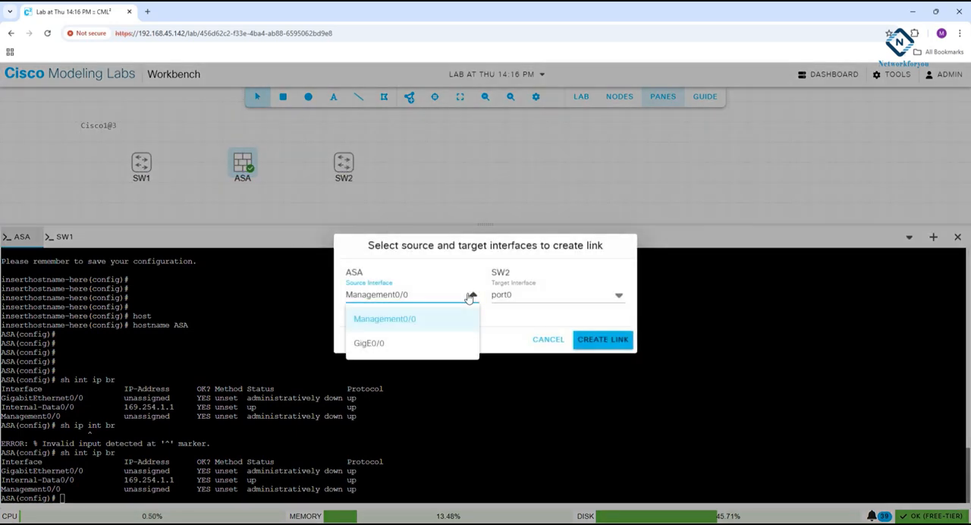
pyautogui.click(366, 346)
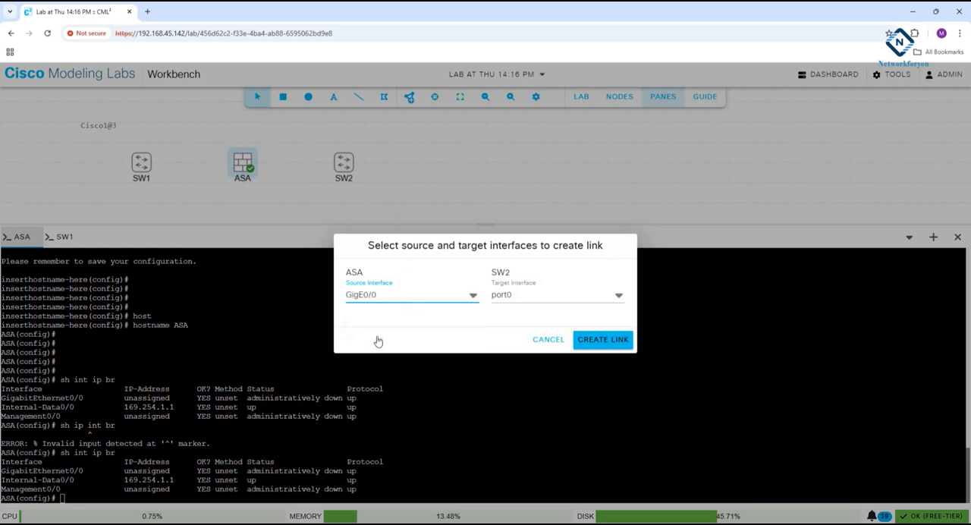
pyautogui.click(598, 339)
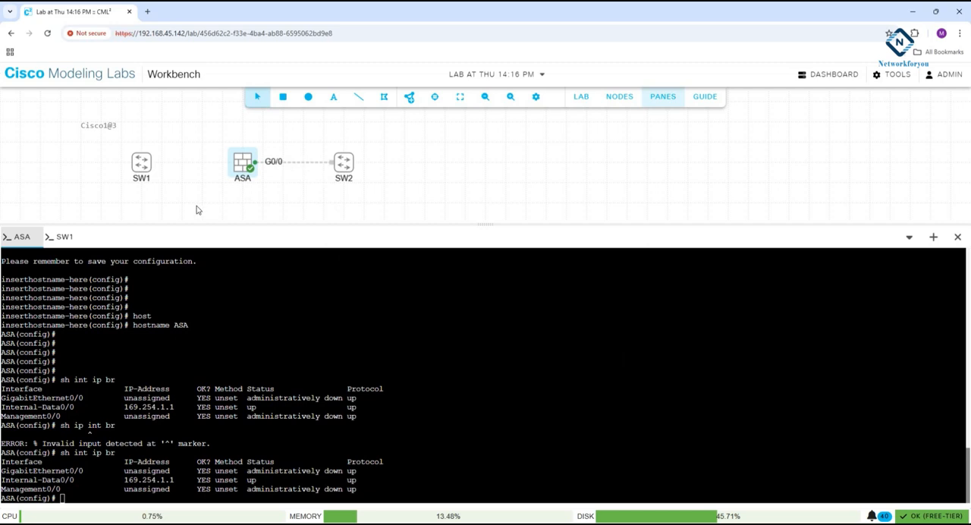
# Show the ASA's interface list with more room for the canvas, and stop the ASA node.
pyautogui.click(241, 161)
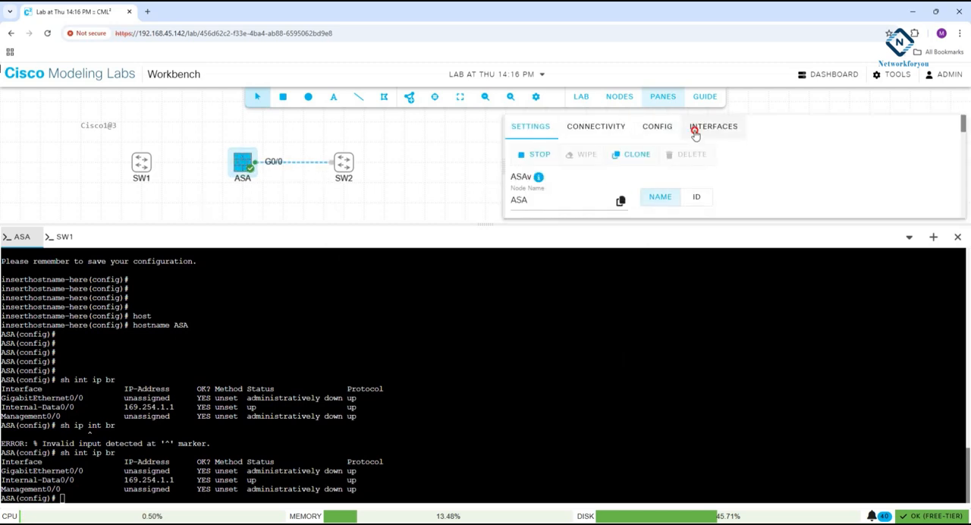
pyautogui.click(711, 126)
pyautogui.moveTo(627, 222); pyautogui.dragTo(641, 381)
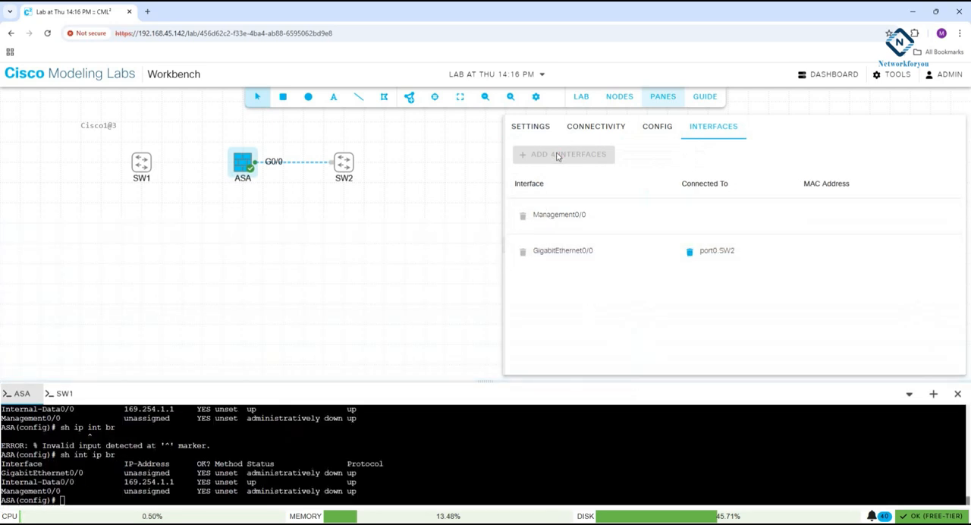
pyautogui.rightClick(243, 163)
pyautogui.click(266, 194)
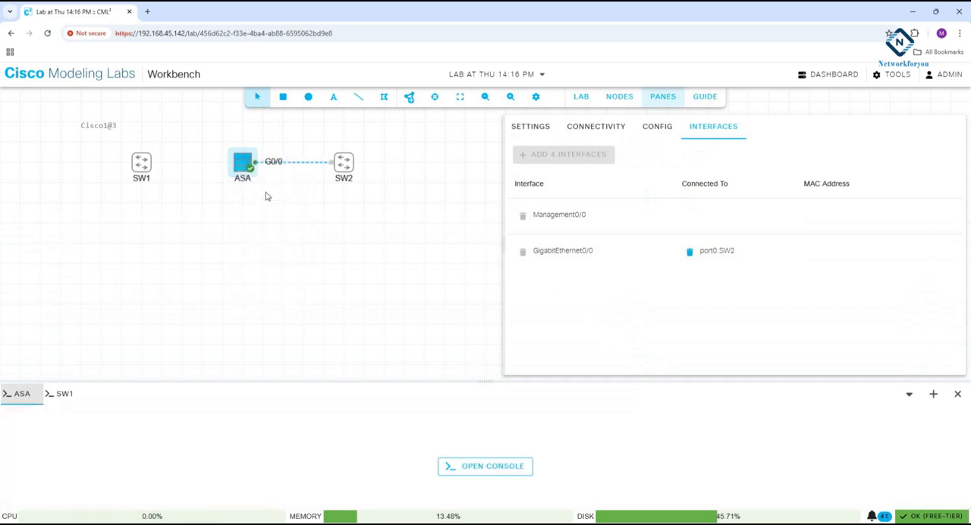
pyautogui.click(402, 247)
# Wipe the stopped ASA node so that its settings can be edited.
pyautogui.rightClick(237, 167)
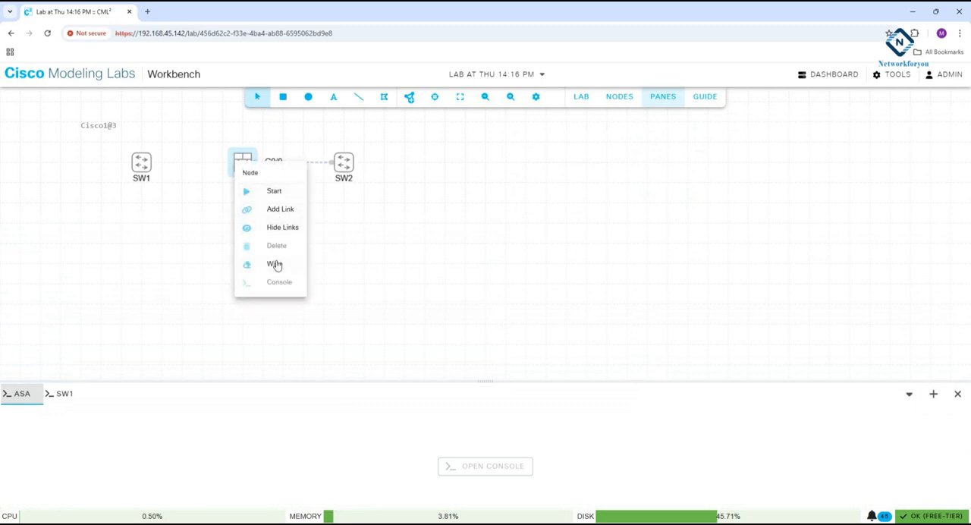
pyautogui.click(518, 202)
pyautogui.click(243, 163)
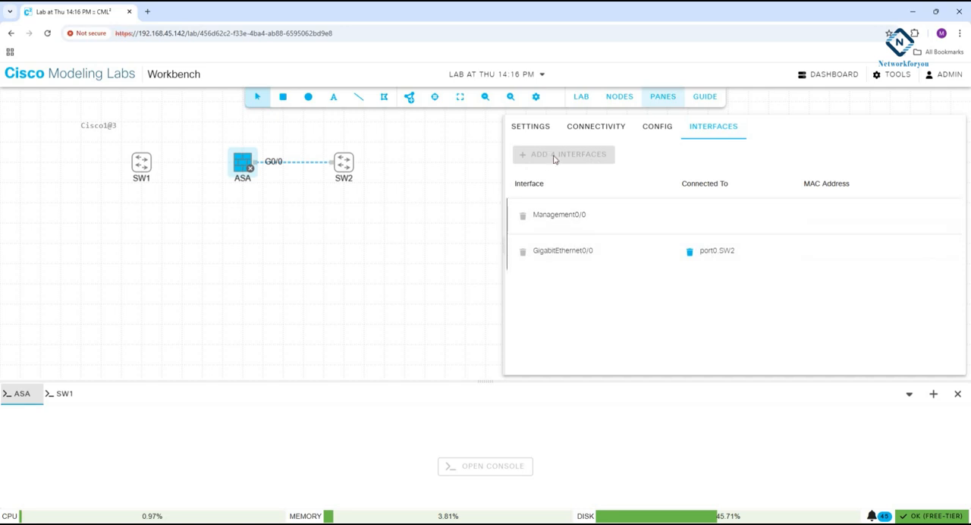
pyautogui.click(655, 127)
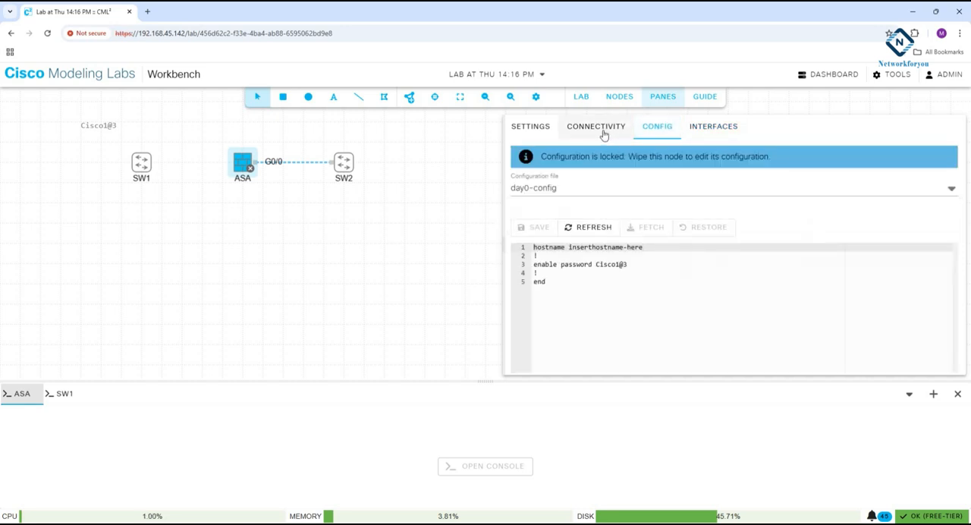
pyautogui.click(603, 130)
pyautogui.click(532, 130)
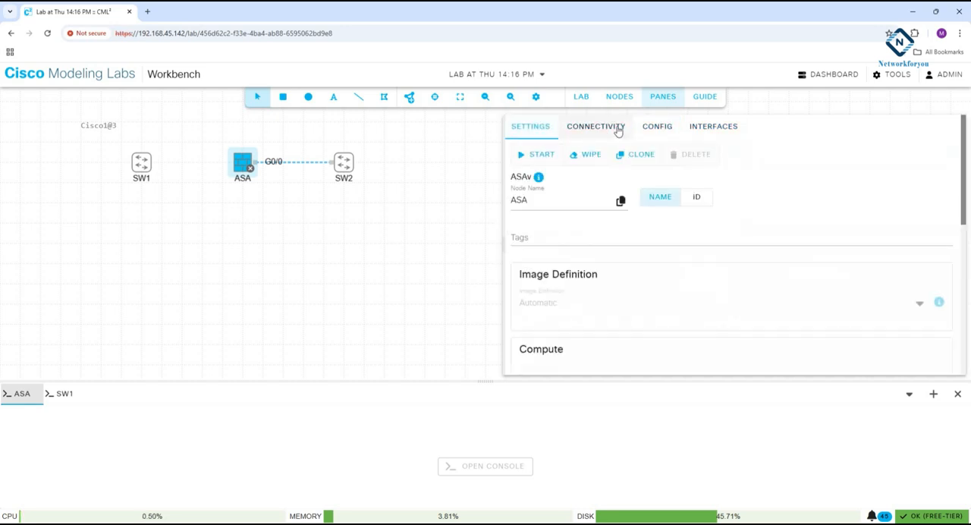
pyautogui.click(596, 154)
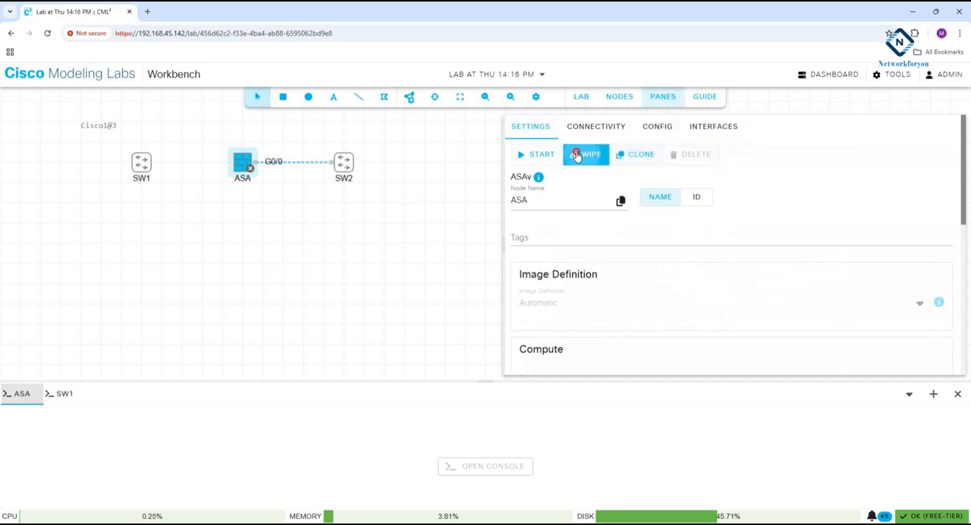
pyautogui.click(588, 339)
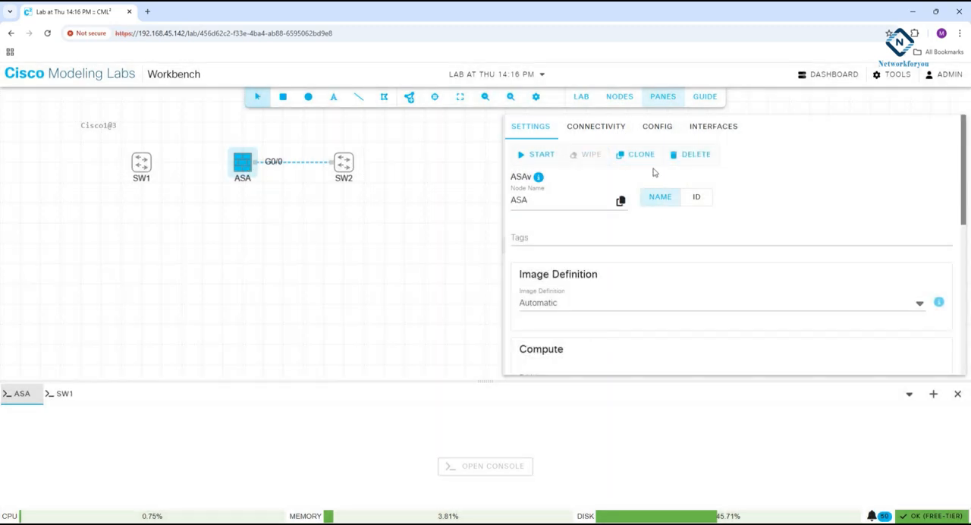
# Add four more interfaces to the ASA node and review its interface list.
pyautogui.click(706, 128)
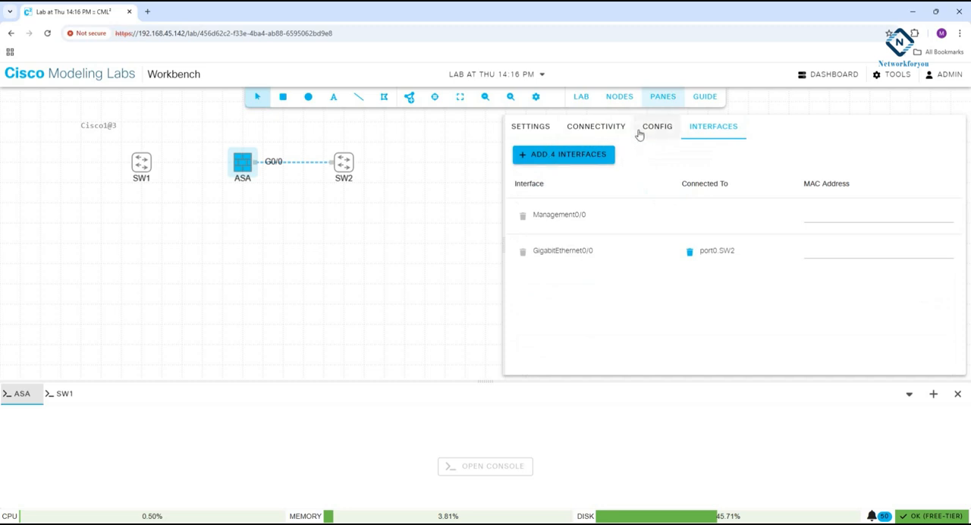
pyautogui.click(585, 129)
pyautogui.click(520, 132)
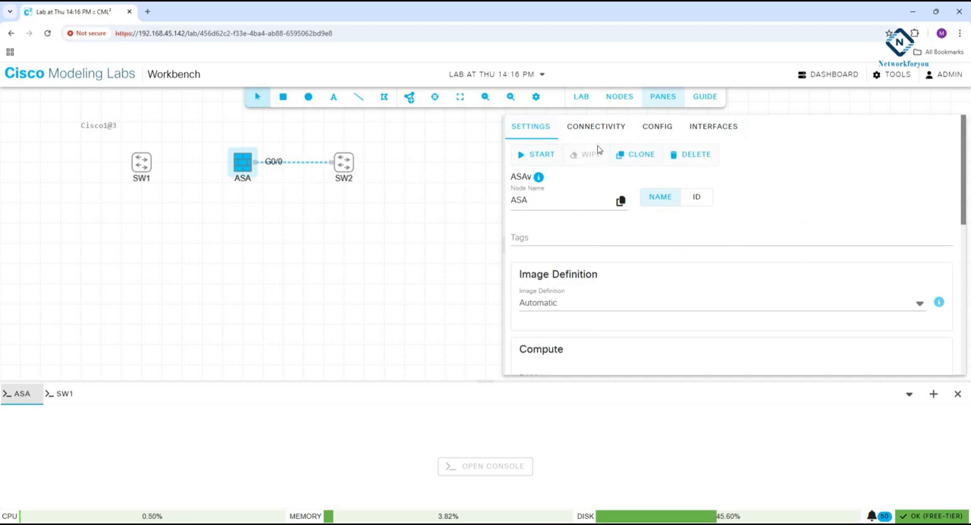
pyautogui.click(713, 128)
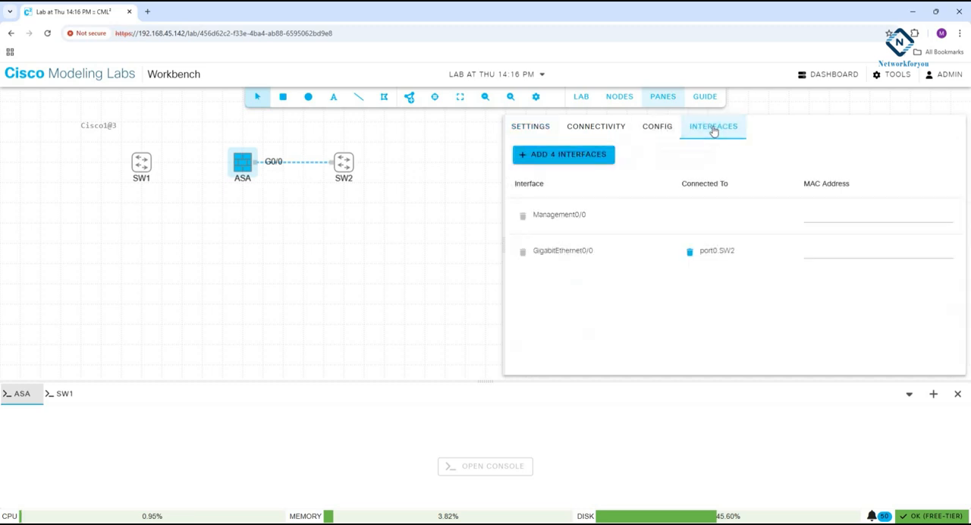
pyautogui.click(558, 155)
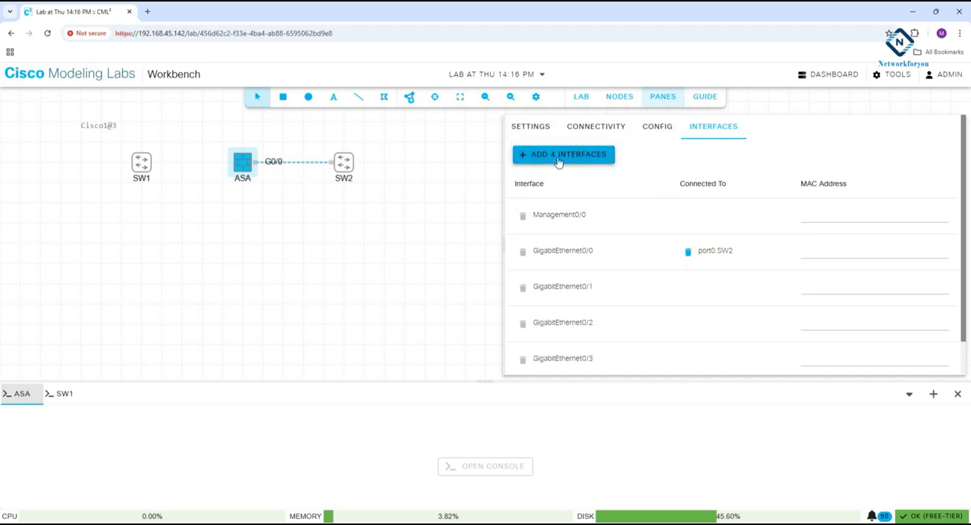
pyautogui.scroll(-1, 578, 316)
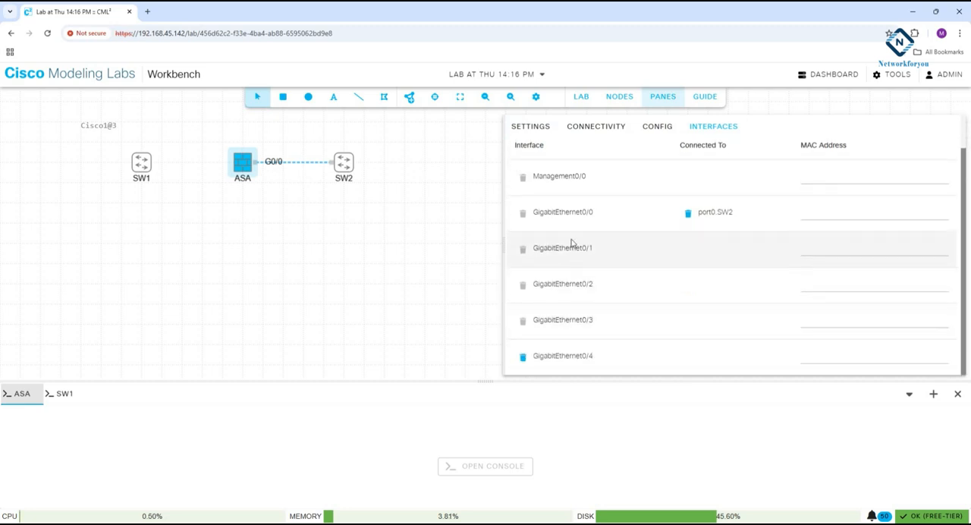
pyautogui.scroll(1, 572, 243)
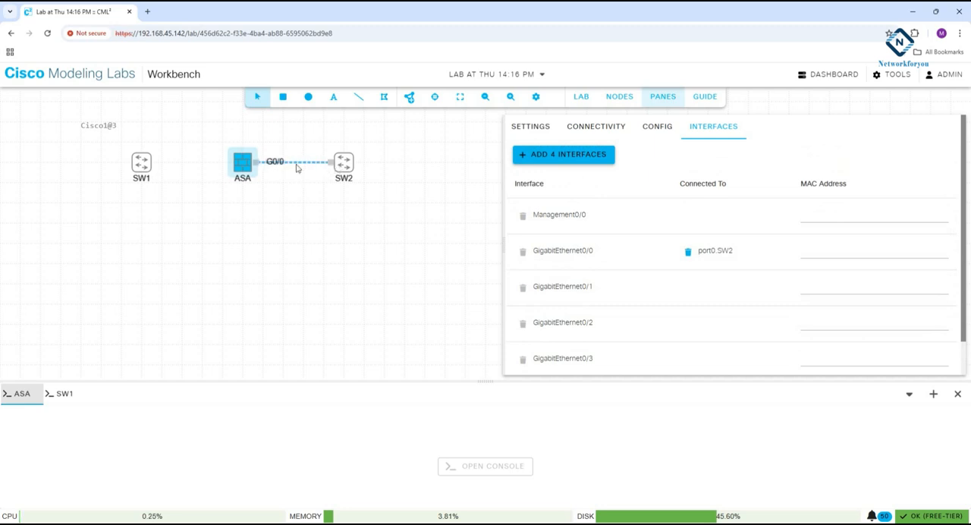
# Start the ASA node again.
pyautogui.click(434, 226)
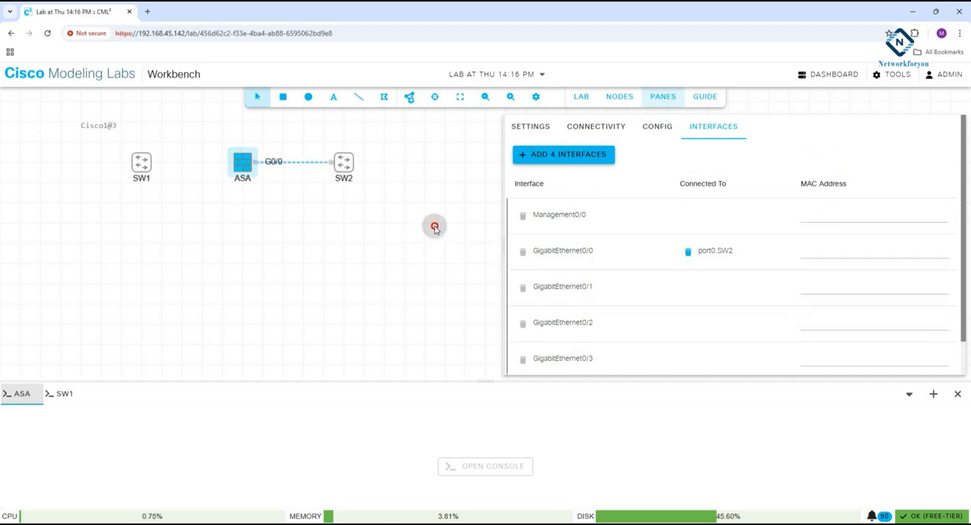
pyautogui.rightClick(244, 167)
pyautogui.click(265, 193)
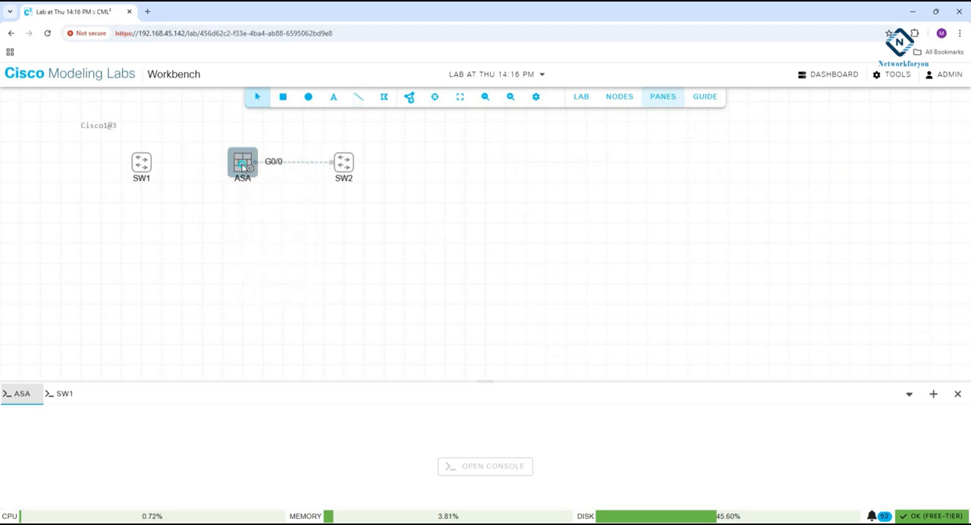
# Create a link from the ASA's GigE0/1 interface to port0 of SW1.
pyautogui.rightClick(243, 165)
pyautogui.click(265, 210)
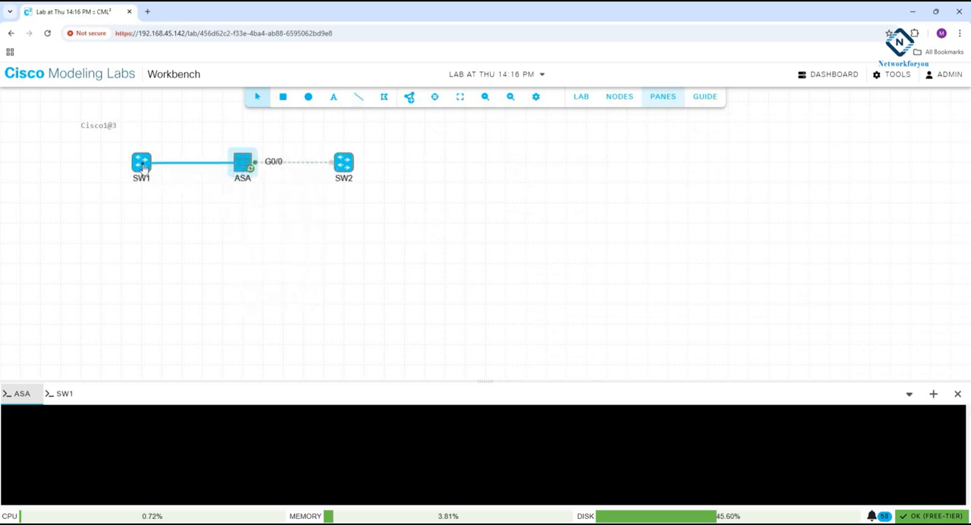
pyautogui.click(143, 166)
pyautogui.click(464, 294)
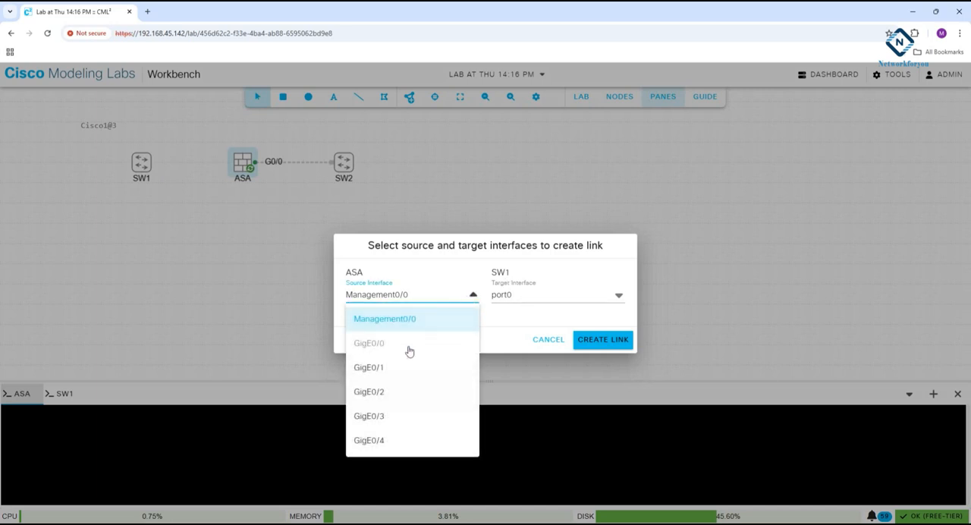
pyautogui.click(393, 368)
pyautogui.click(601, 339)
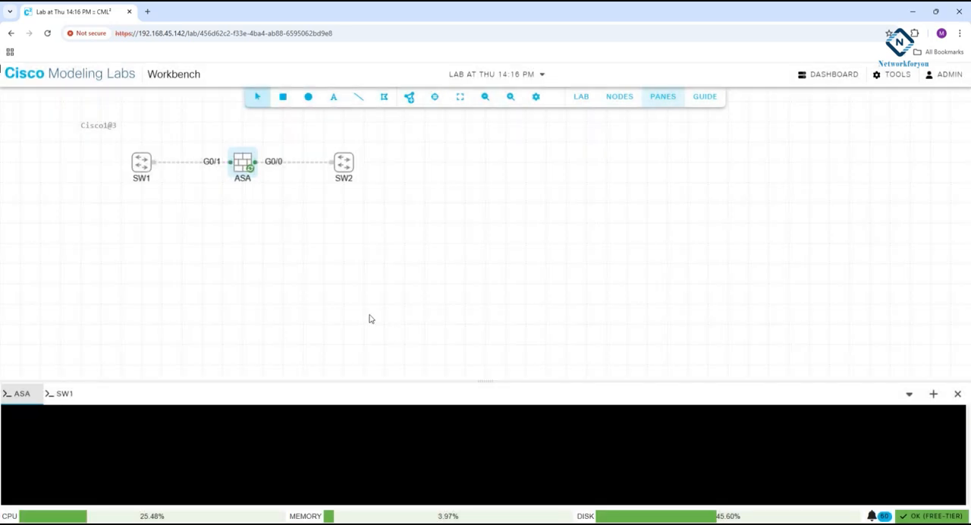
# Start the SW1 and SW2 switch nodes.
pyautogui.rightClick(142, 167)
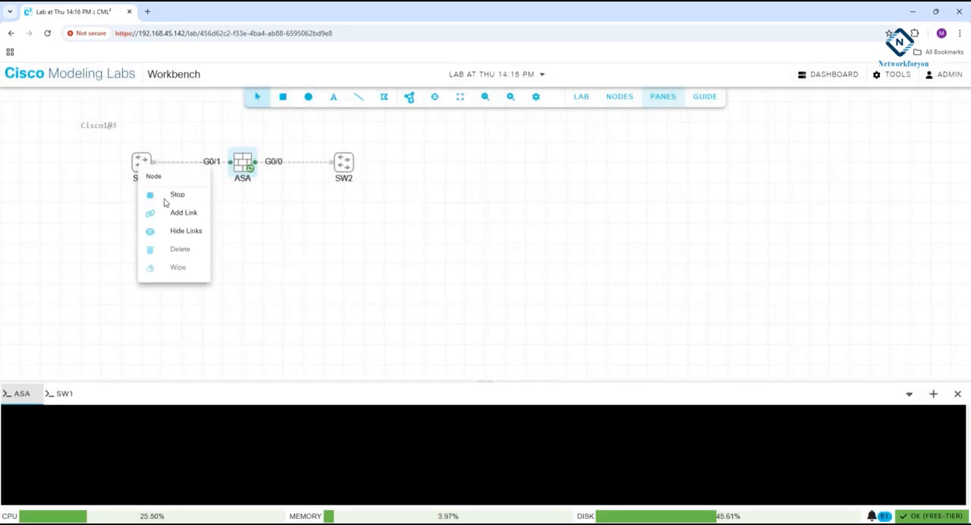
pyautogui.click(164, 196)
pyautogui.rightClick(342, 167)
pyautogui.click(372, 196)
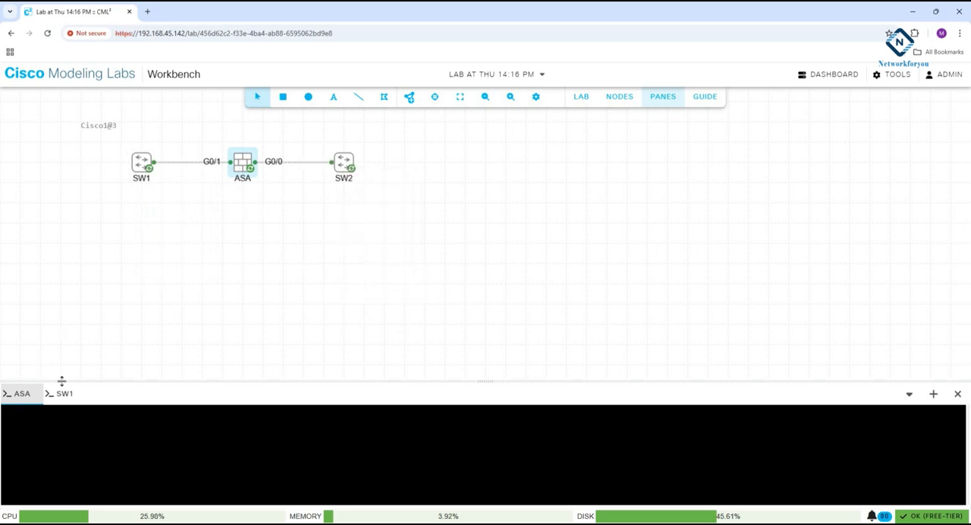
# Close the SW1 console and enlarge the console area to show the ASA's boot output.
pyautogui.moveTo(66, 382); pyautogui.dragTo(104, 280)
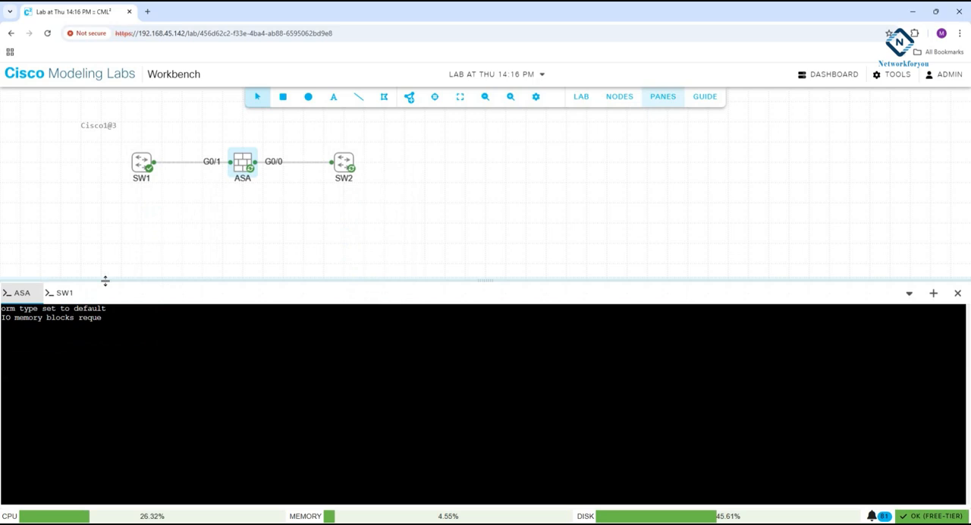
pyautogui.click(80, 293)
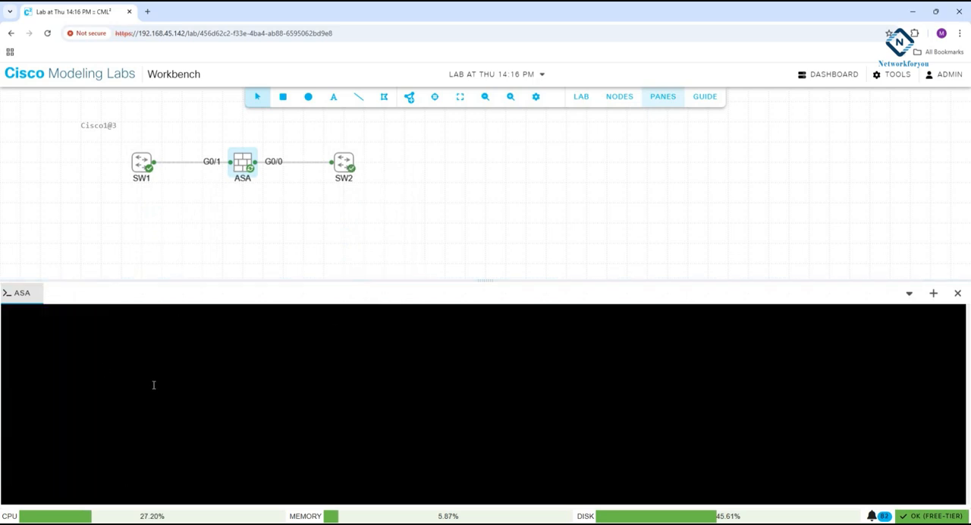
pyautogui.moveTo(82, 280); pyautogui.dragTo(103, 215)
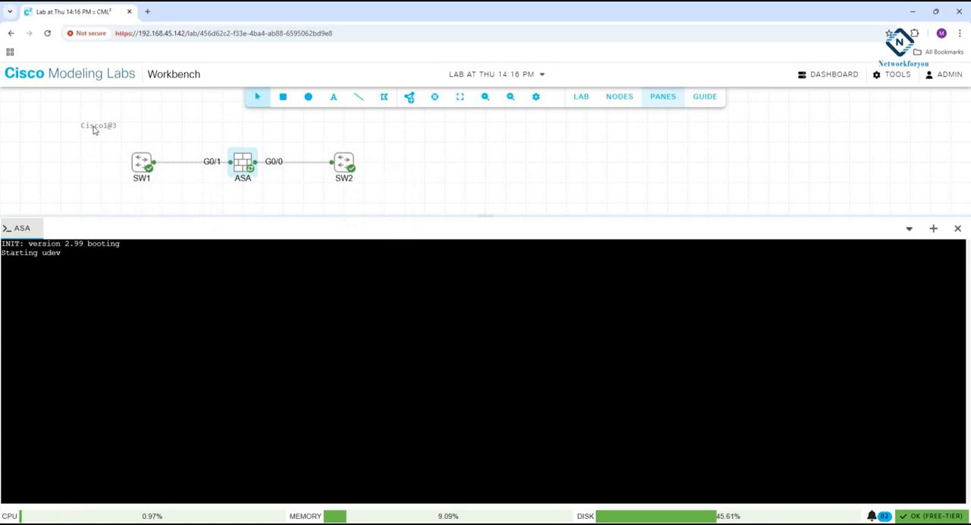